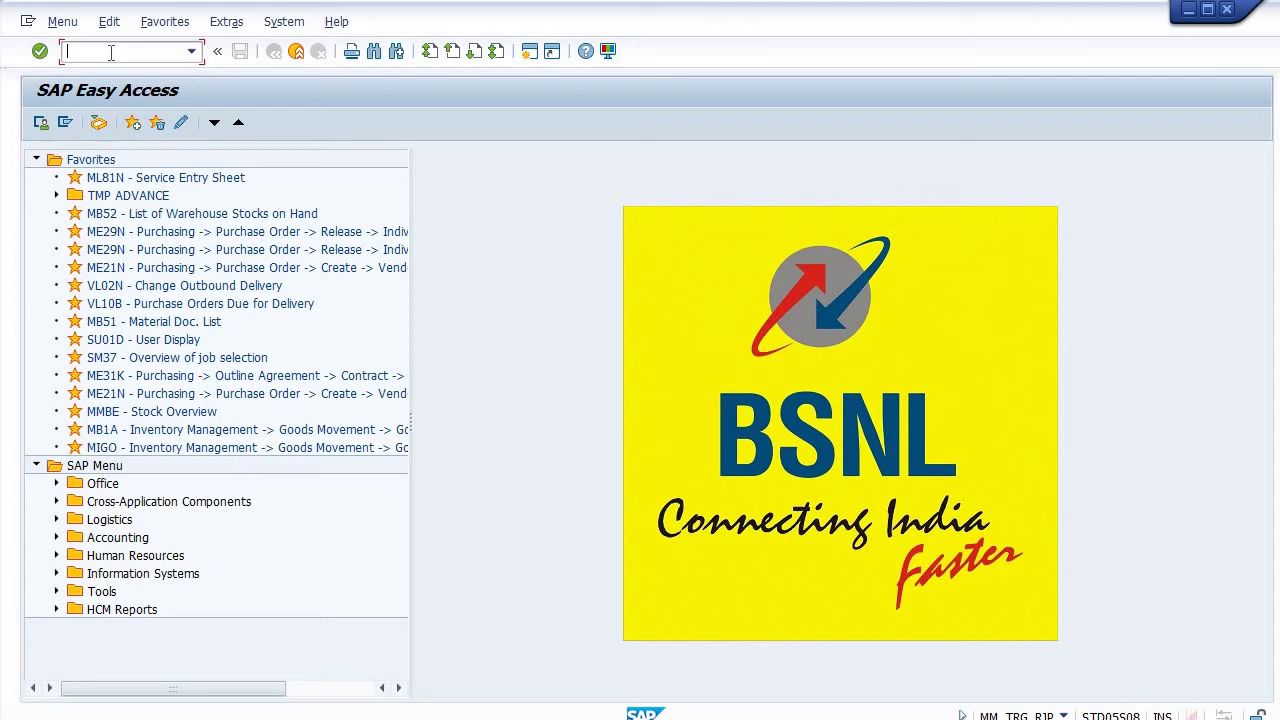
Step: Open transaction ML81N and load the other purchase order by its number, with item 10
text(ML81N)
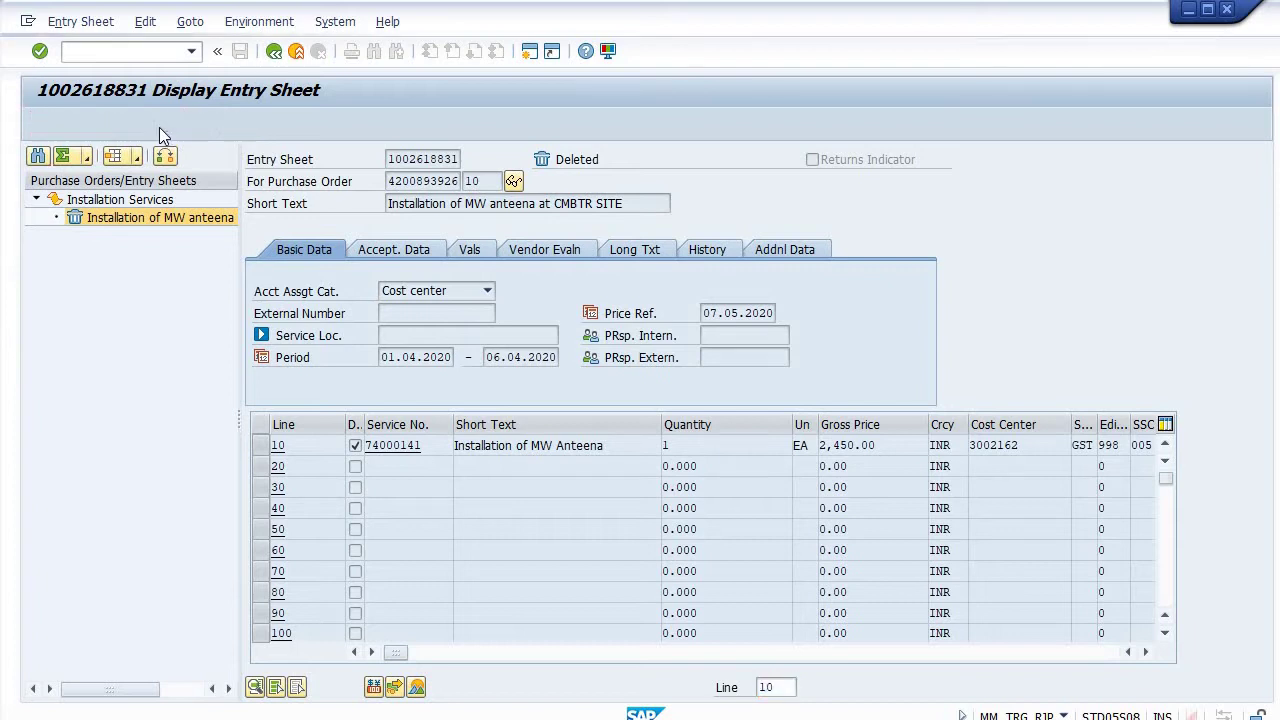
click(159, 125)
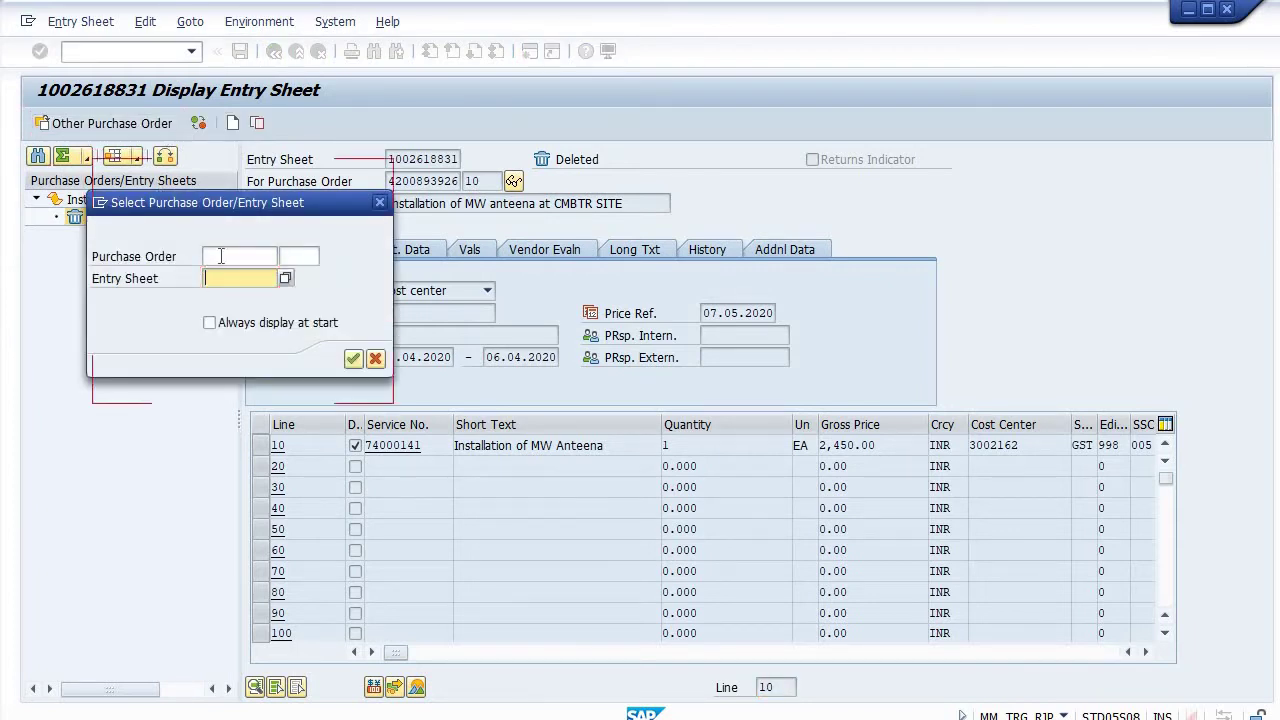
text(42008939)
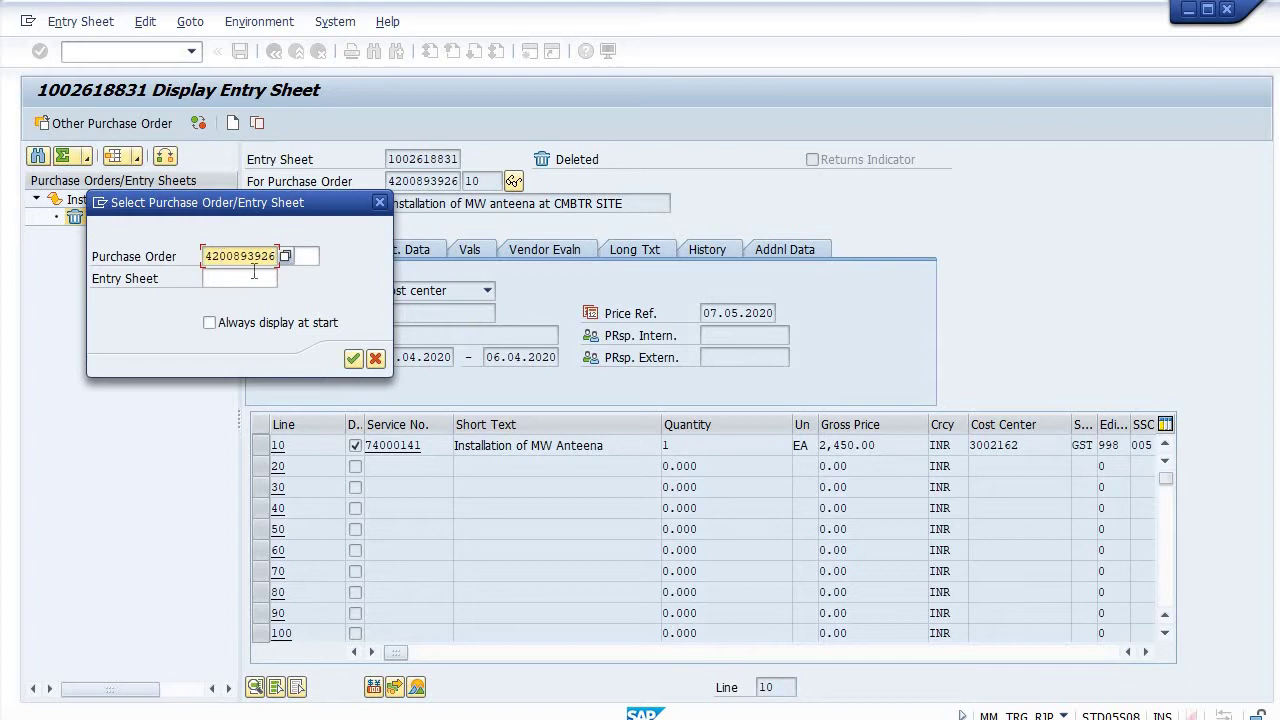
text(3)
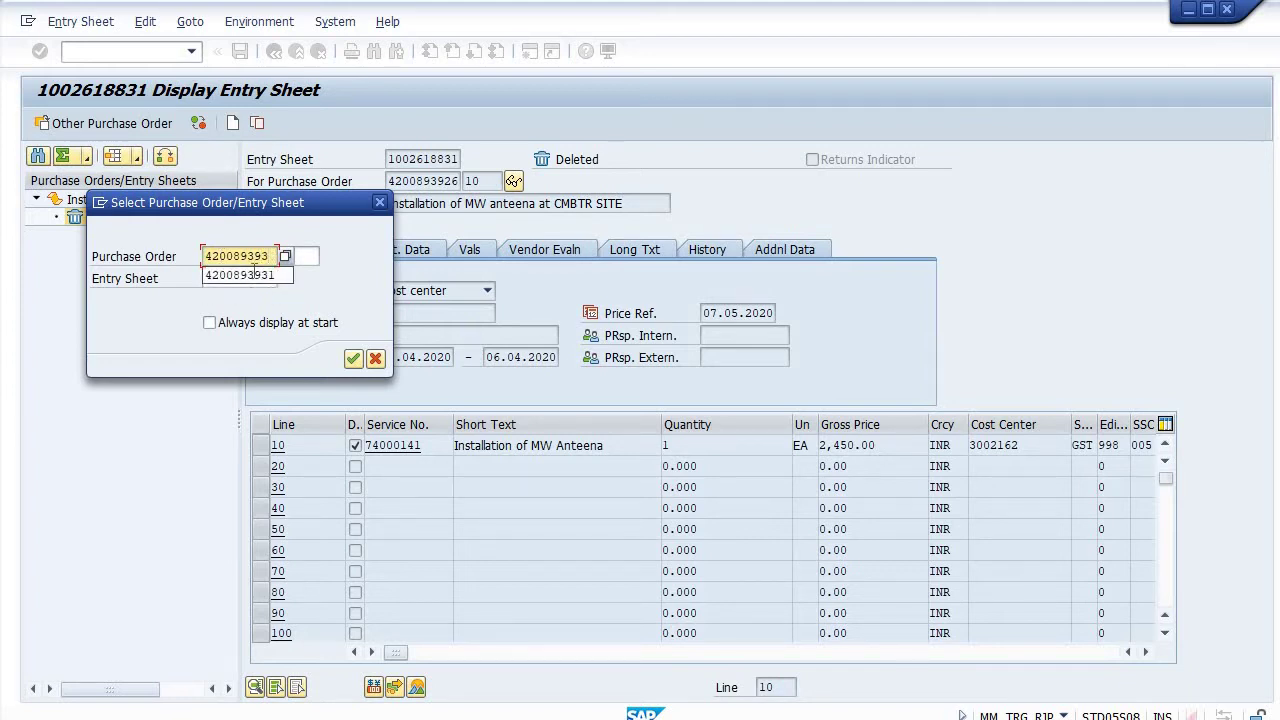
click(254, 274)
text(10)
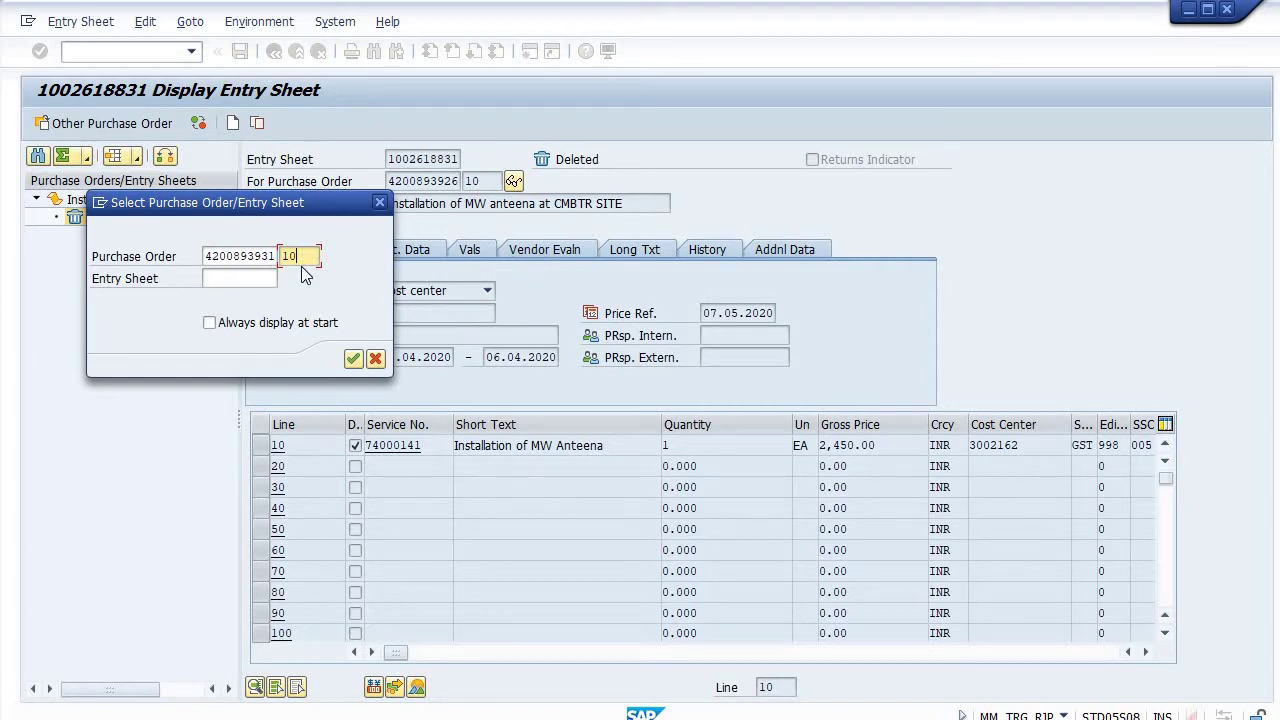
click(353, 358)
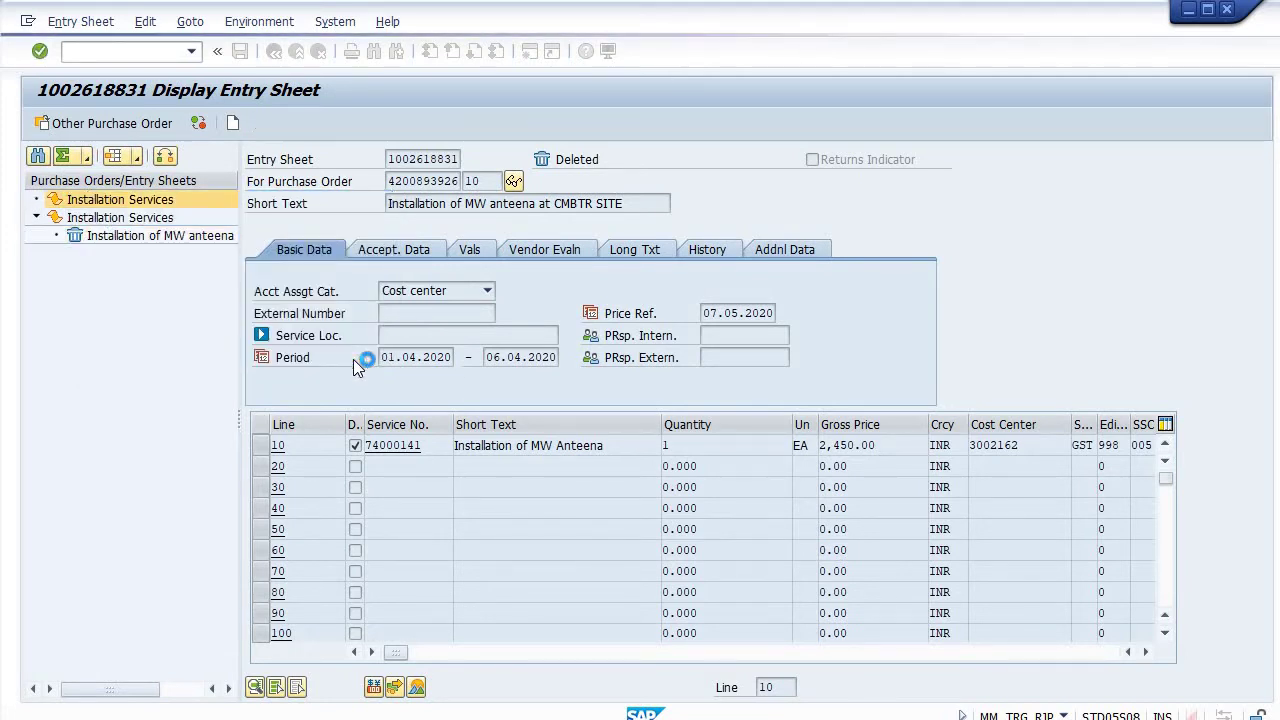
Step: Create a new entry sheet with the short text "Installation of MW anteena at CMBTR CMTS"
click(234, 125)
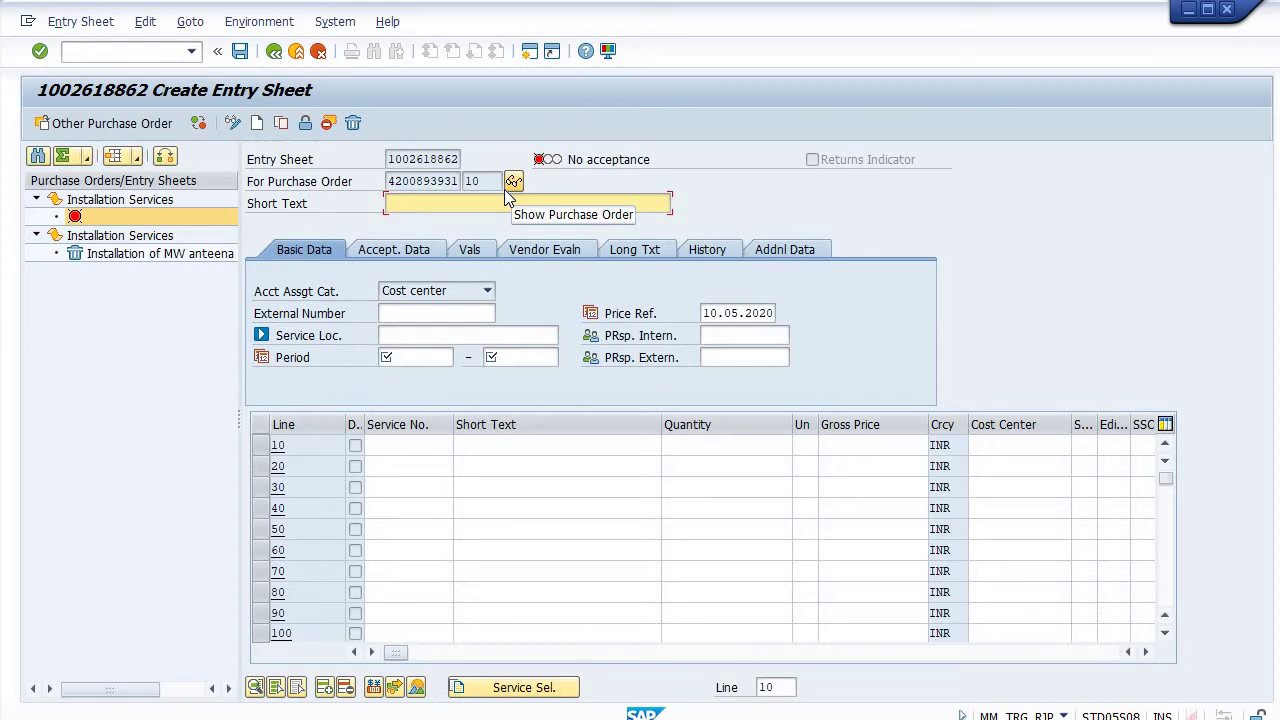
click(420, 208)
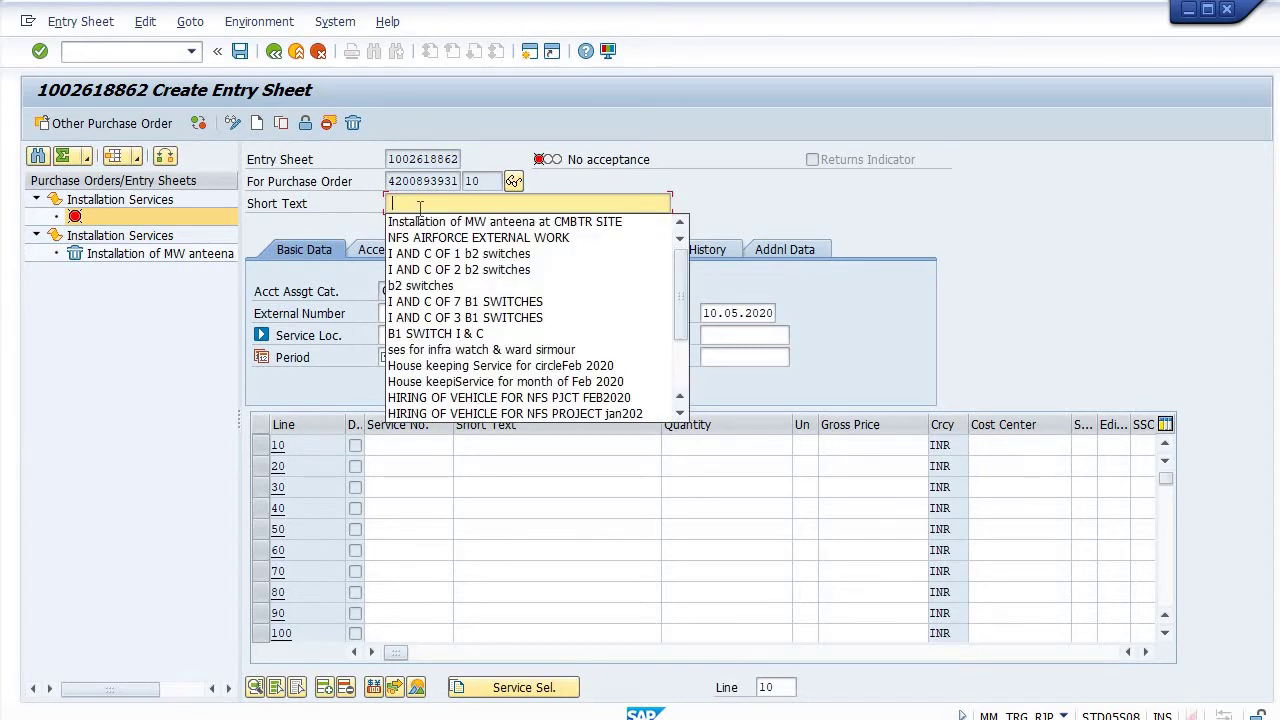
click(440, 221)
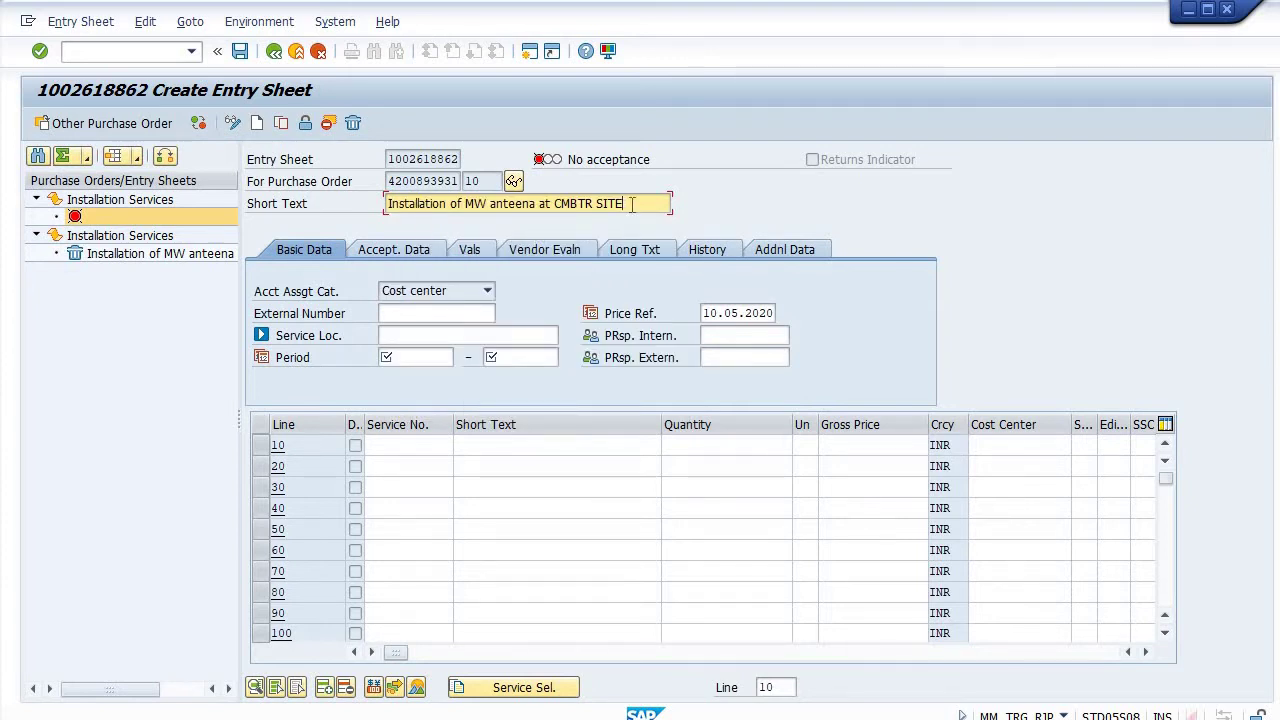
key(BackSpace)
key(BackSpace)
key(BackSpace)
key(BackSpace)
key(BackSpace)
text(CMTS)
Step: Set the entry sheet's service period from 01.05.2020 to 05.05.2020 in the basic data
click(428, 359)
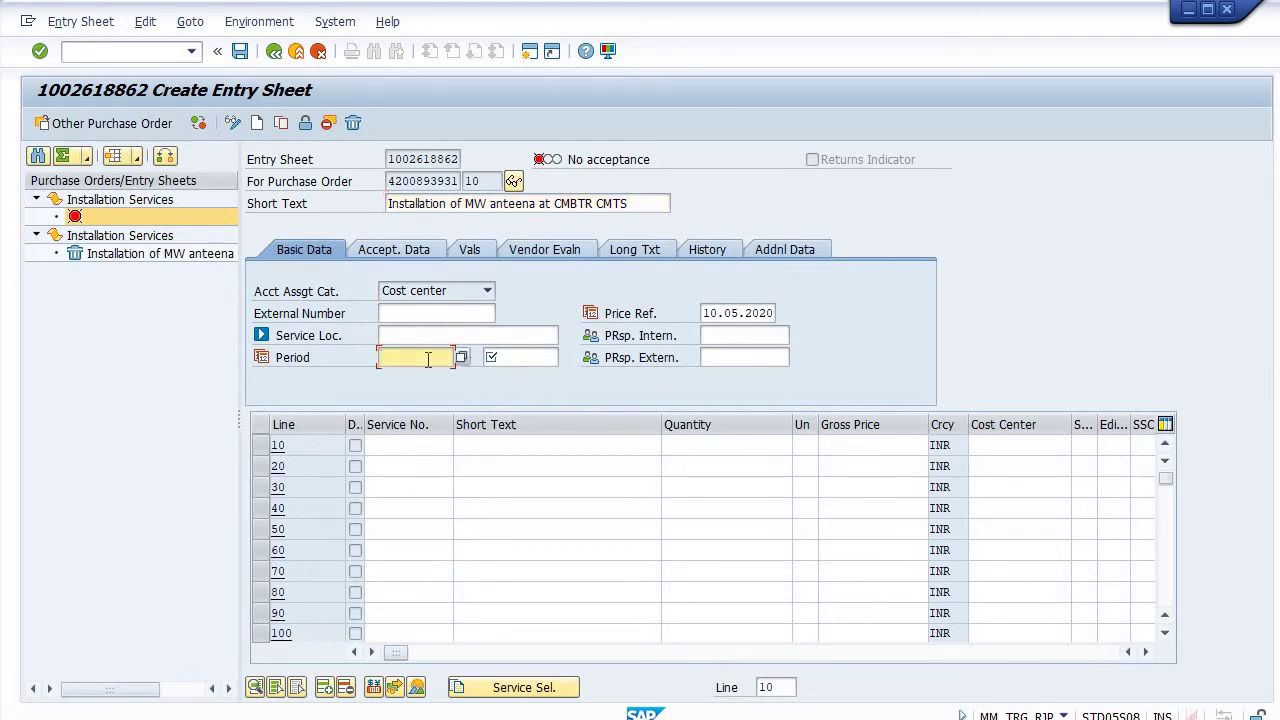
text(0)
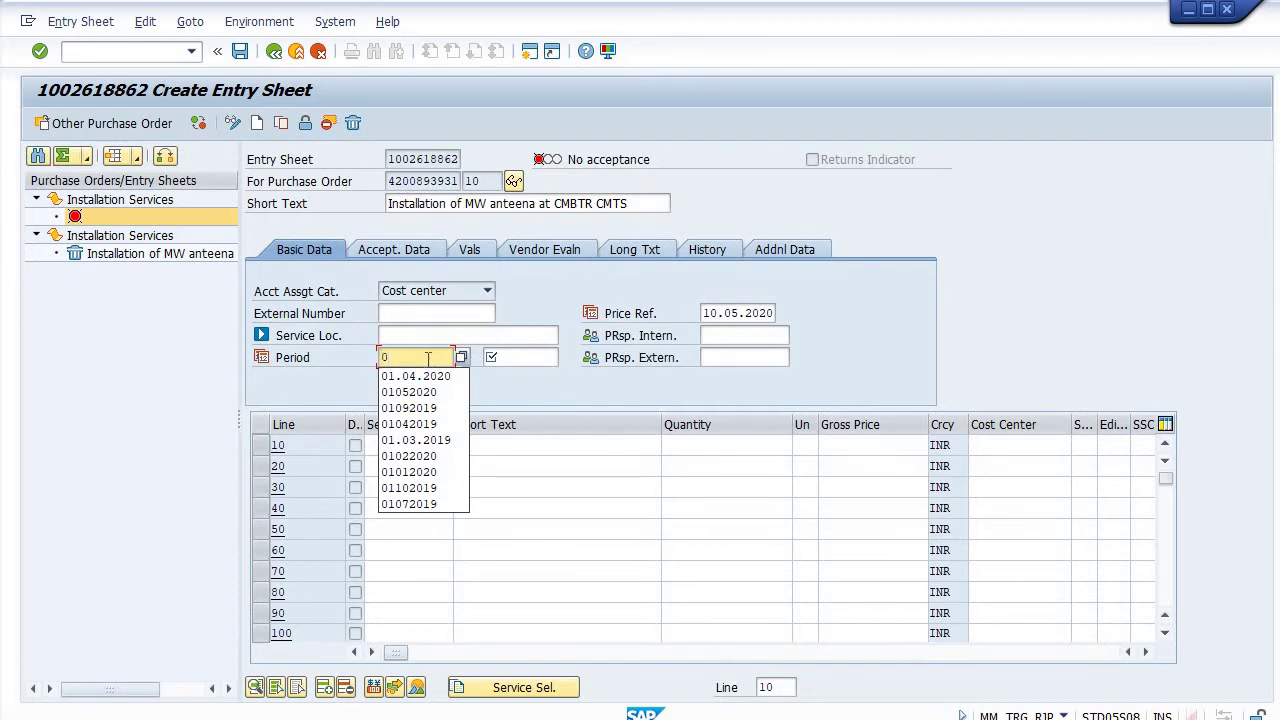
text(105)
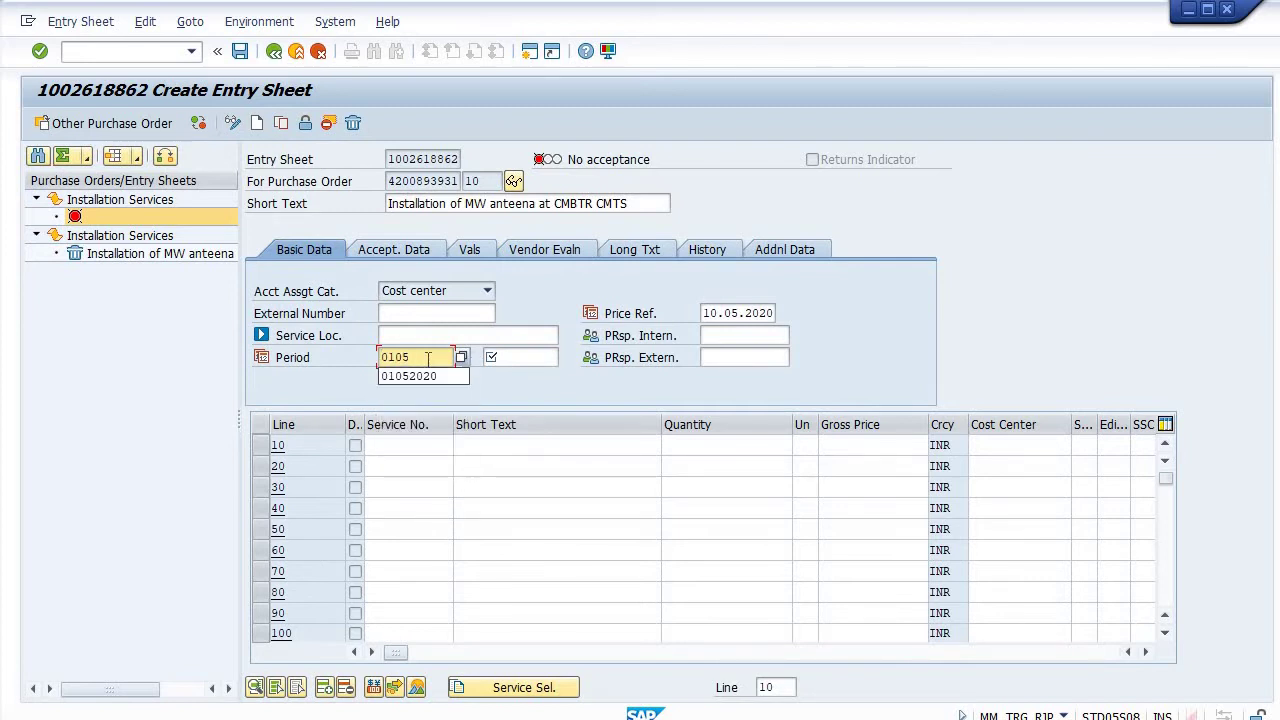
text(2020)
key(Tab)
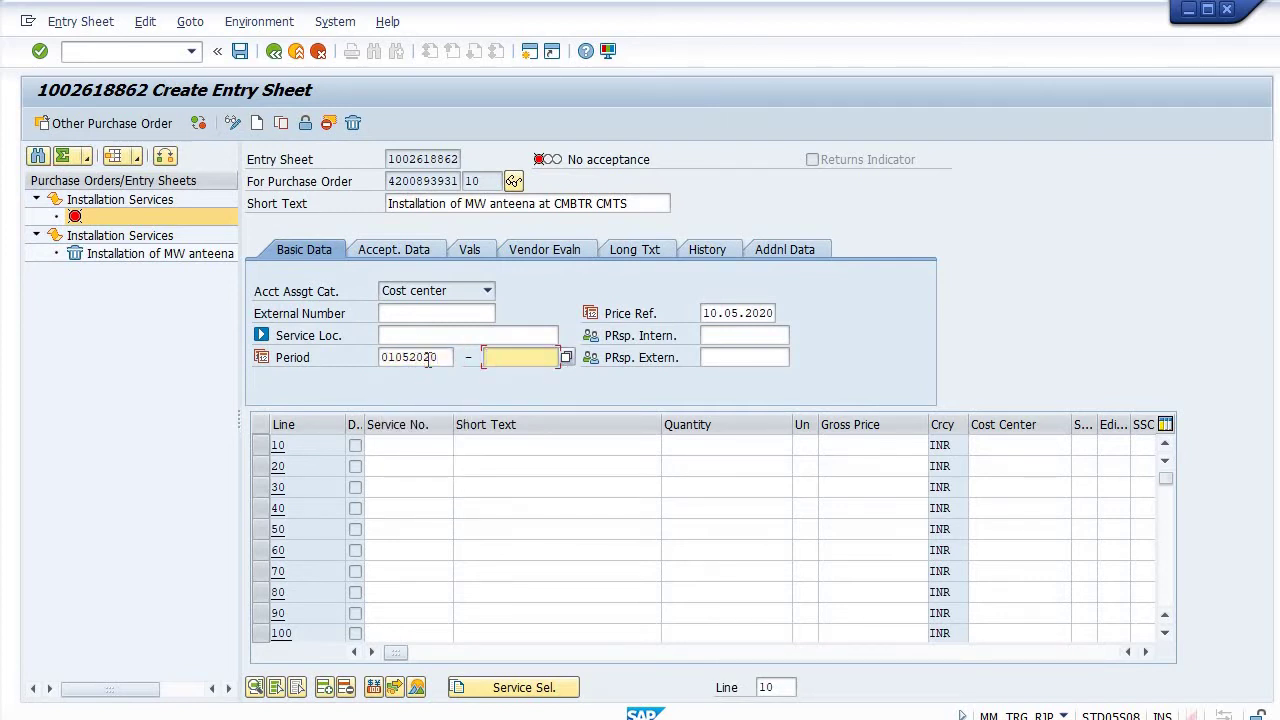
text(05052020)
Step: Set storage location 1000 and reference circle 1030 in the entry sheet's additional data
click(776, 250)
click(796, 290)
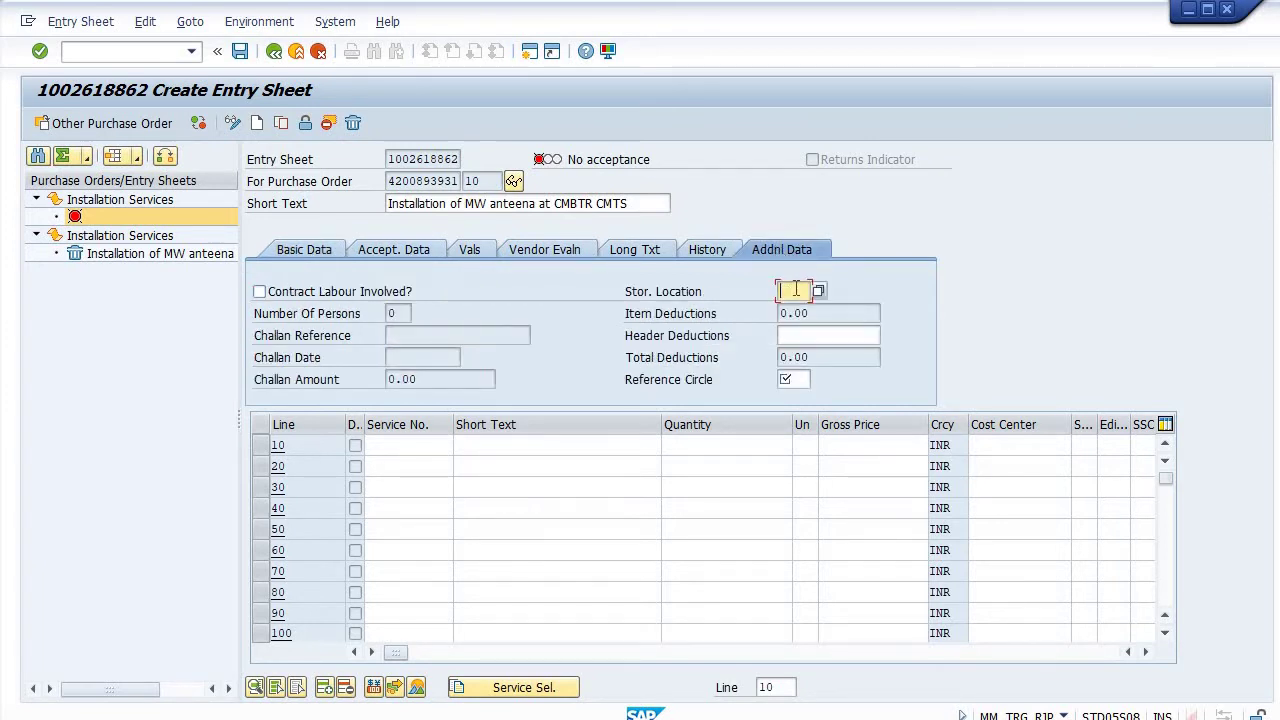
text(1000)
click(798, 382)
text(10)
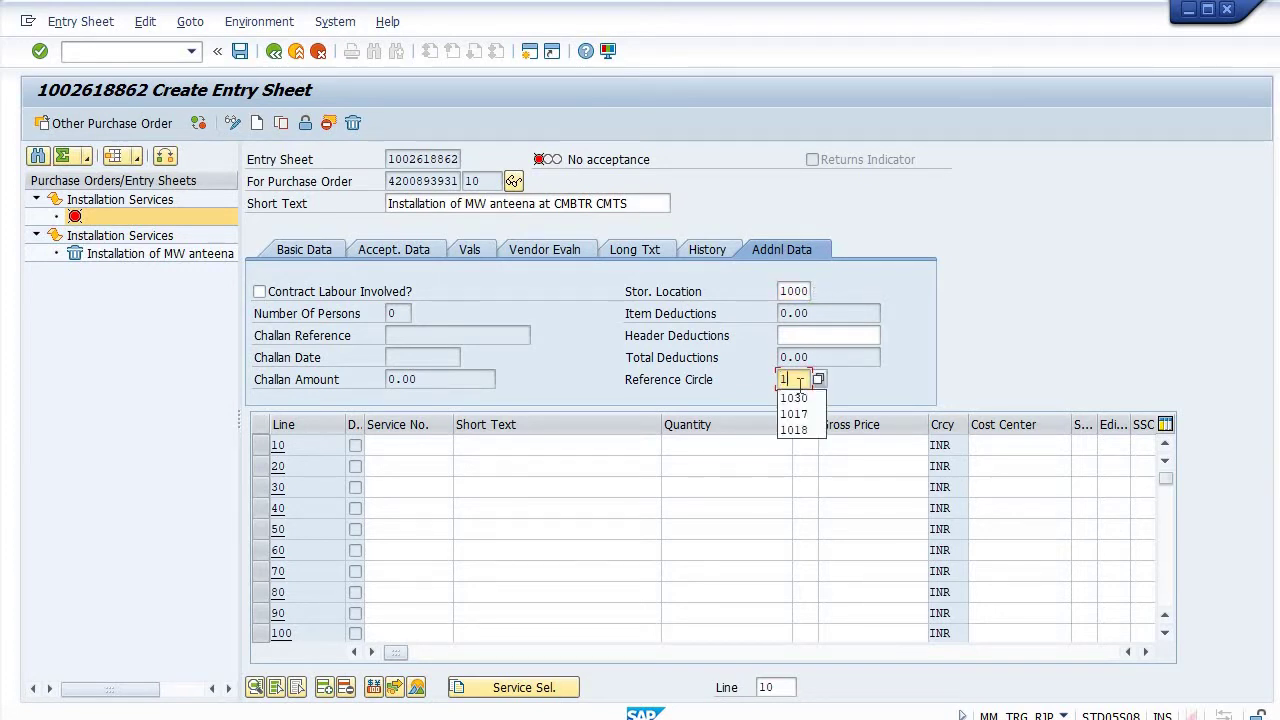
text(30)
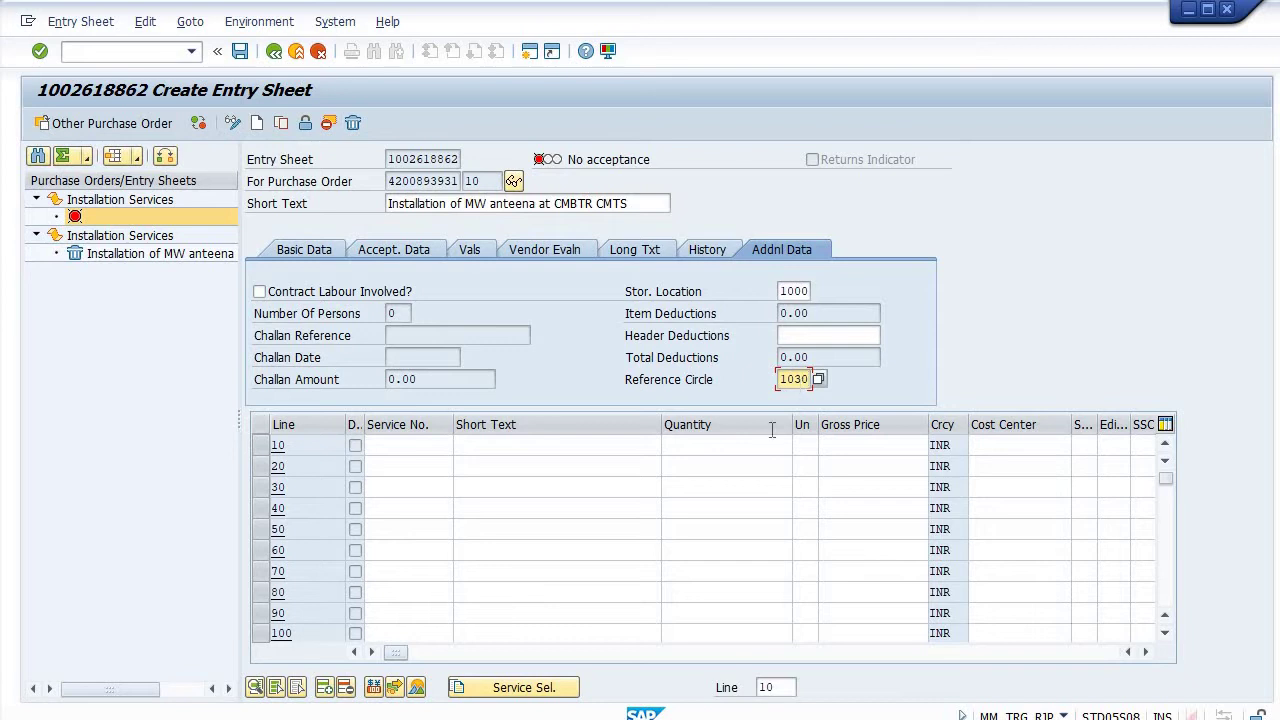
Step: Check the acceptance data, then copy service line 10 from the purchase order into the entry sheet, adopting the full quantity
click(421, 248)
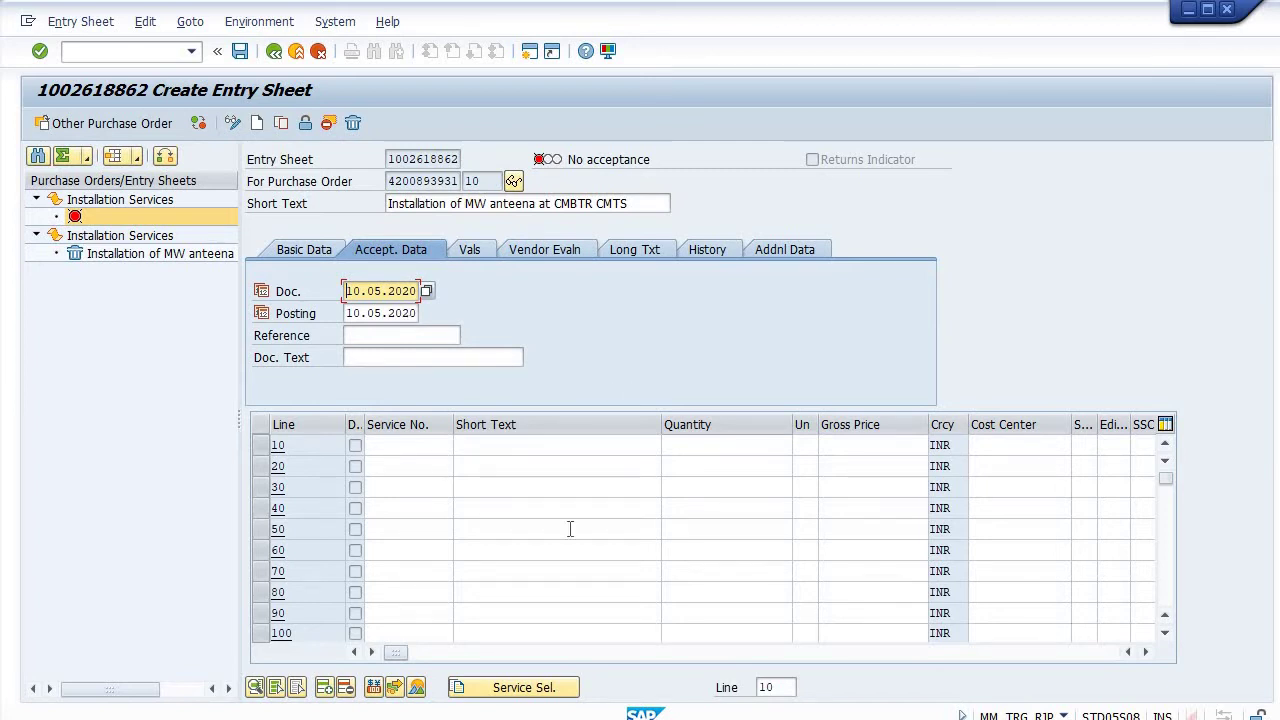
click(512, 689)
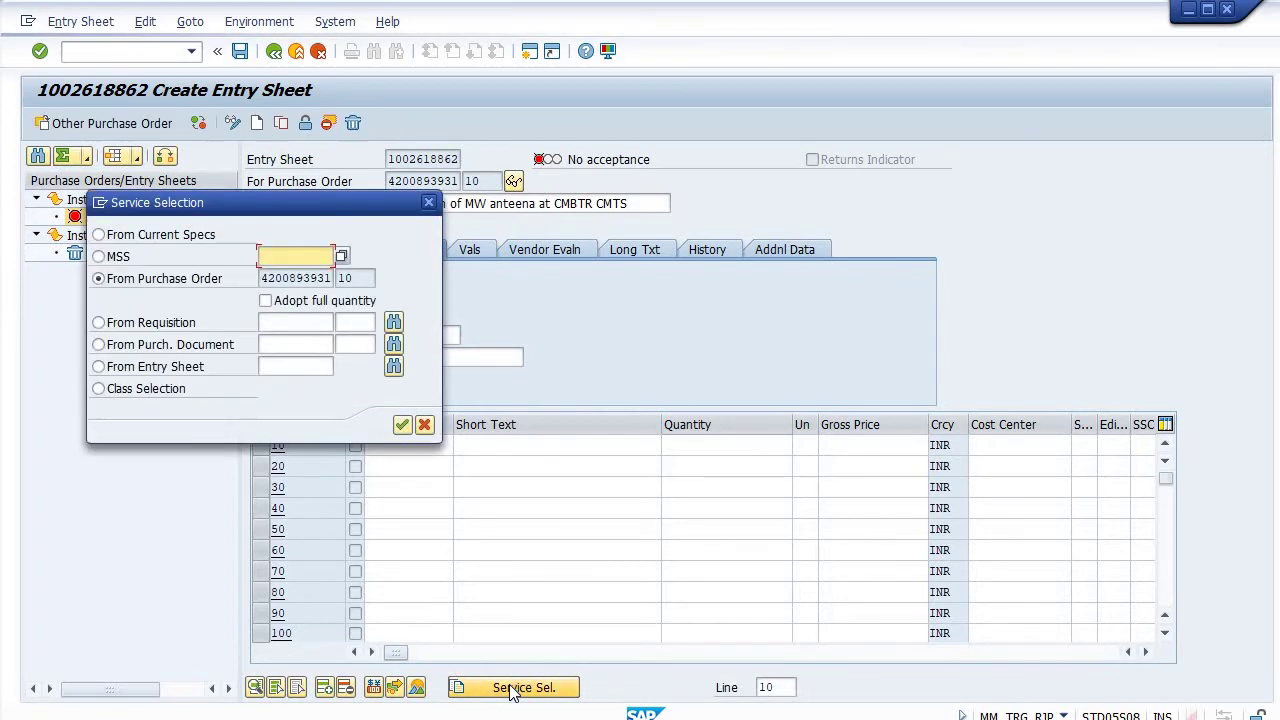
click(266, 302)
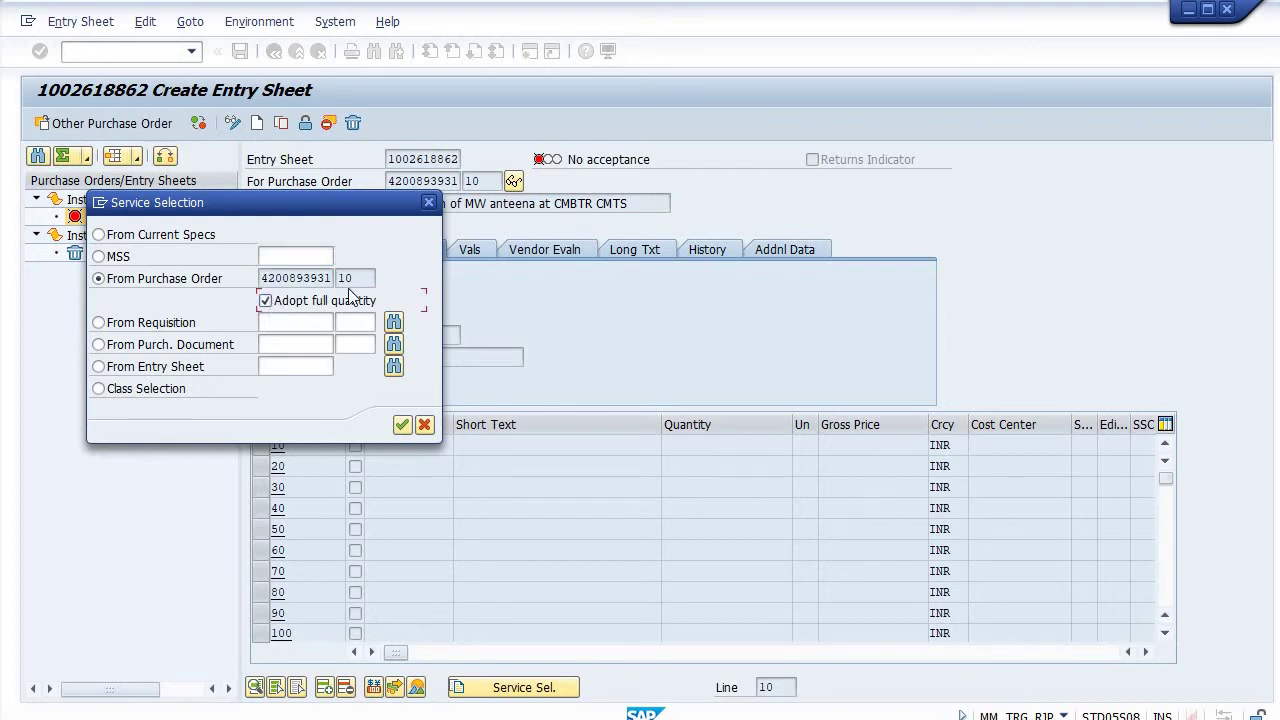
click(403, 429)
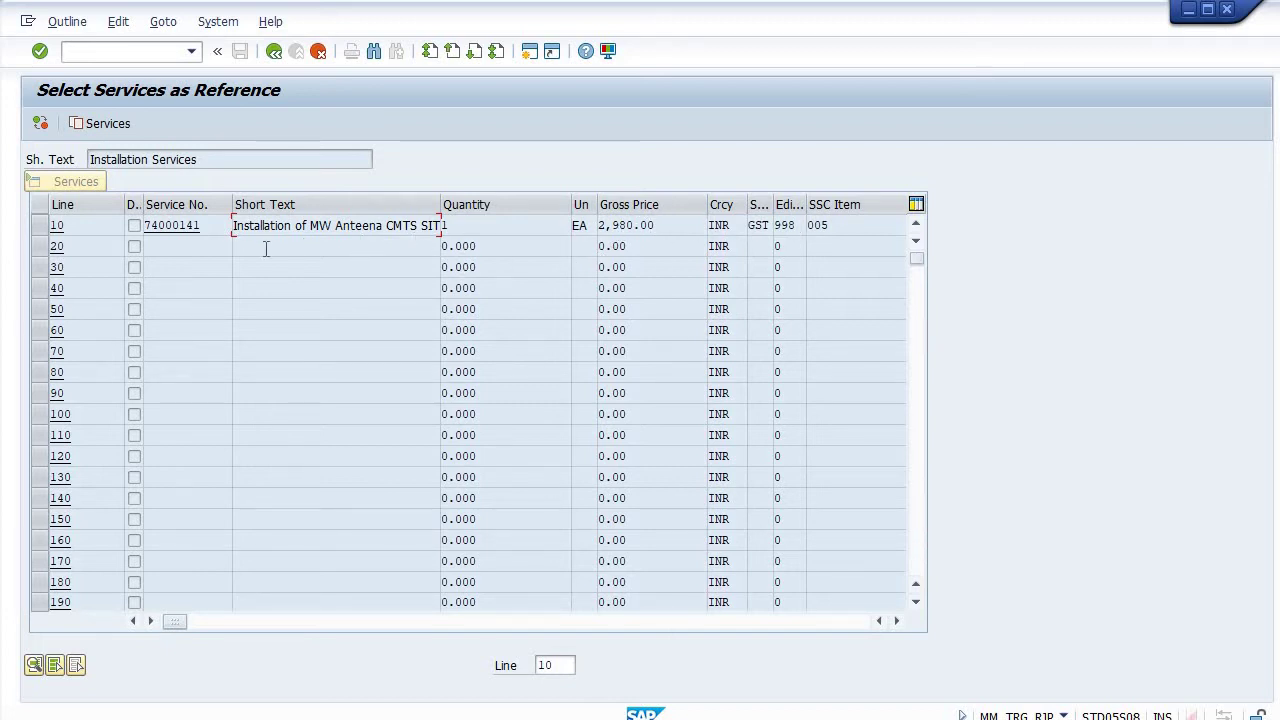
click(43, 223)
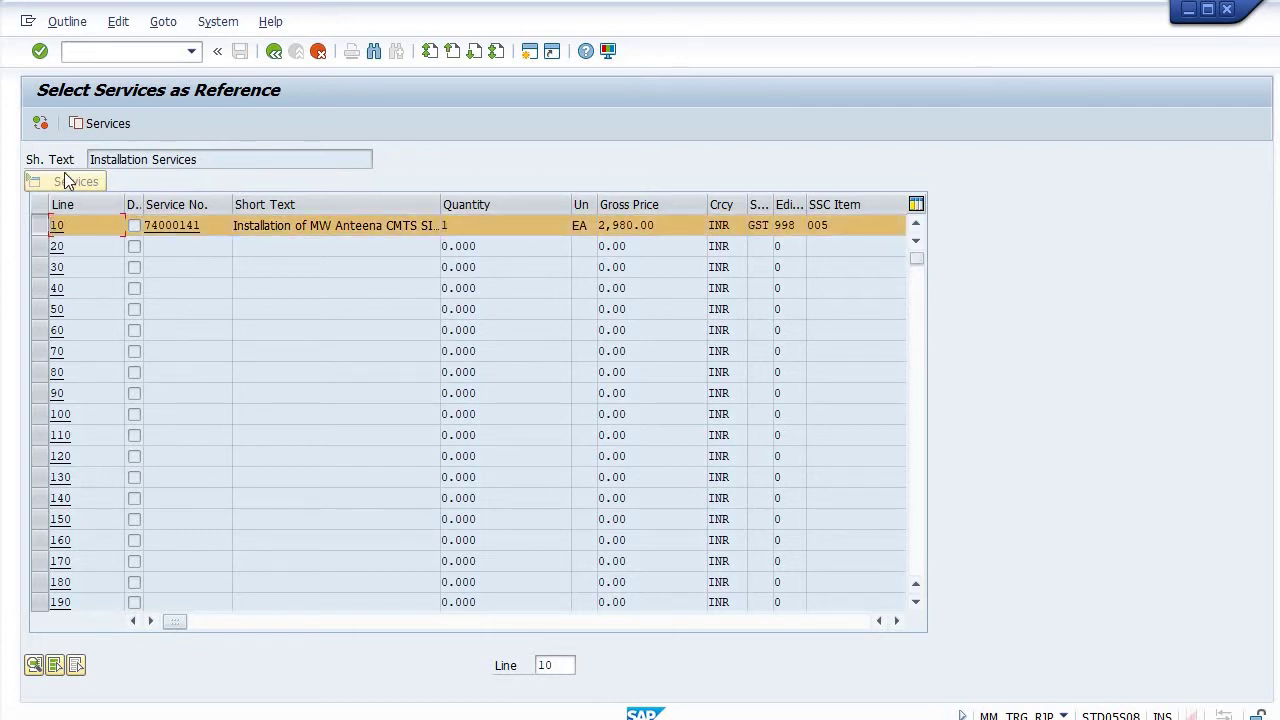
click(107, 124)
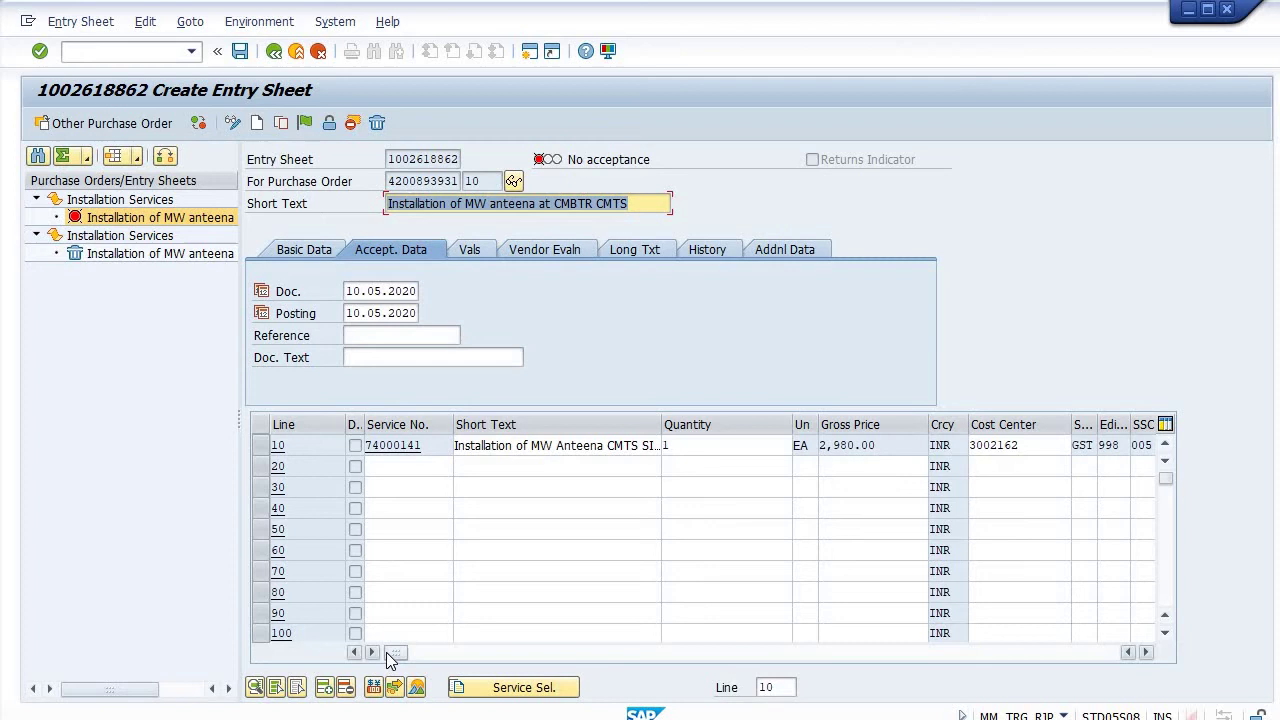
Step: Save the new entry sheet, highlight its number in the save message details, and close the details
mouse_move(392, 652)
mouse_down()
mouse_move(496, 652)
mouse_move(396, 652)
mouse_up()
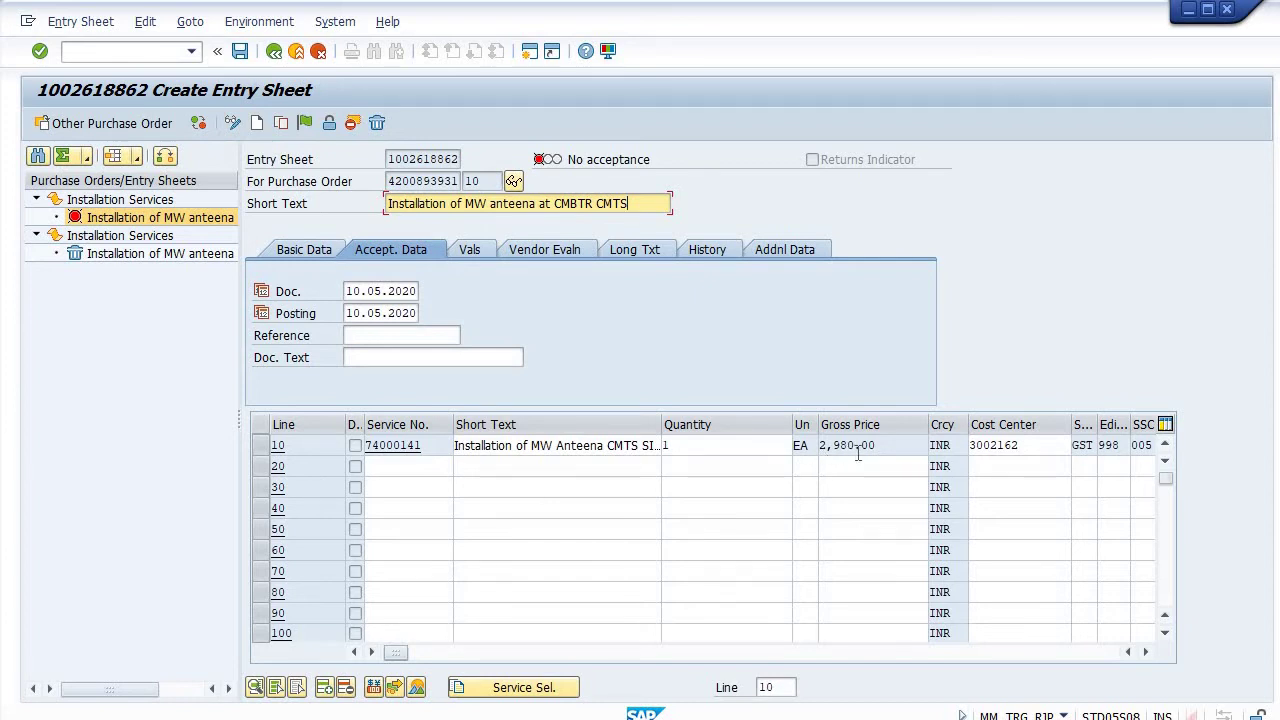
click(240, 51)
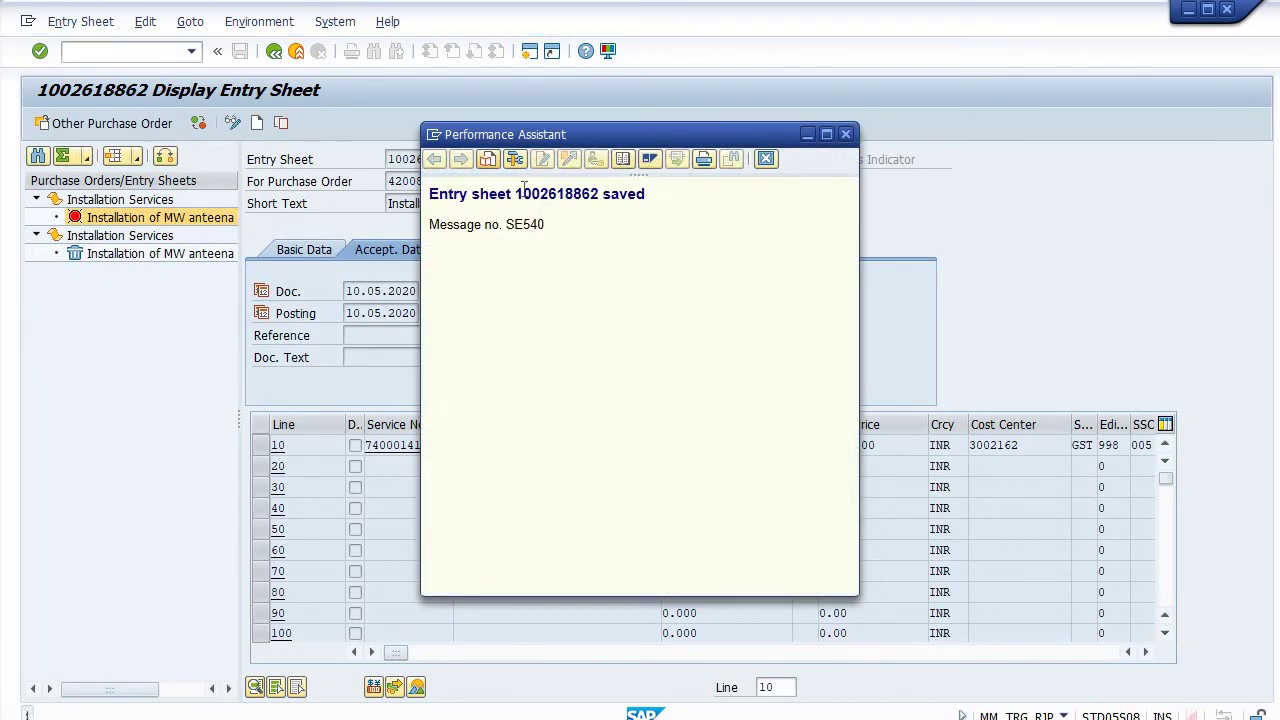
drag(515, 193, 602, 200)
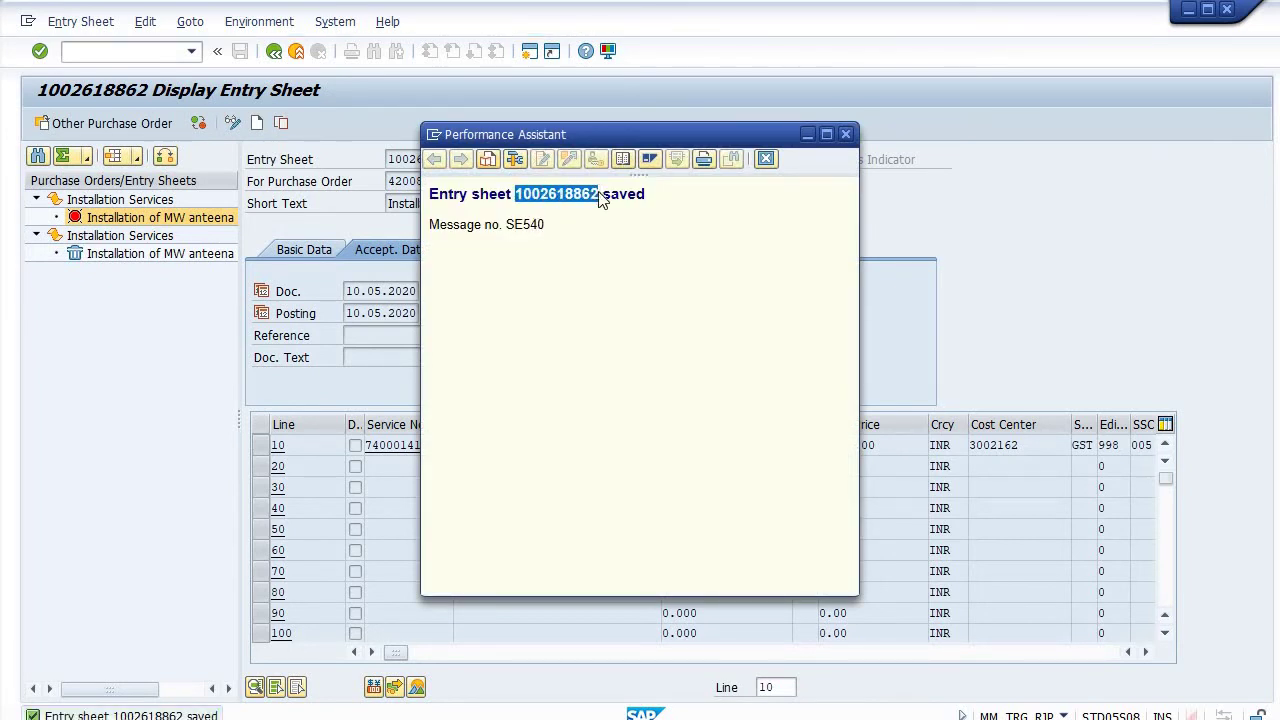
click(810, 141)
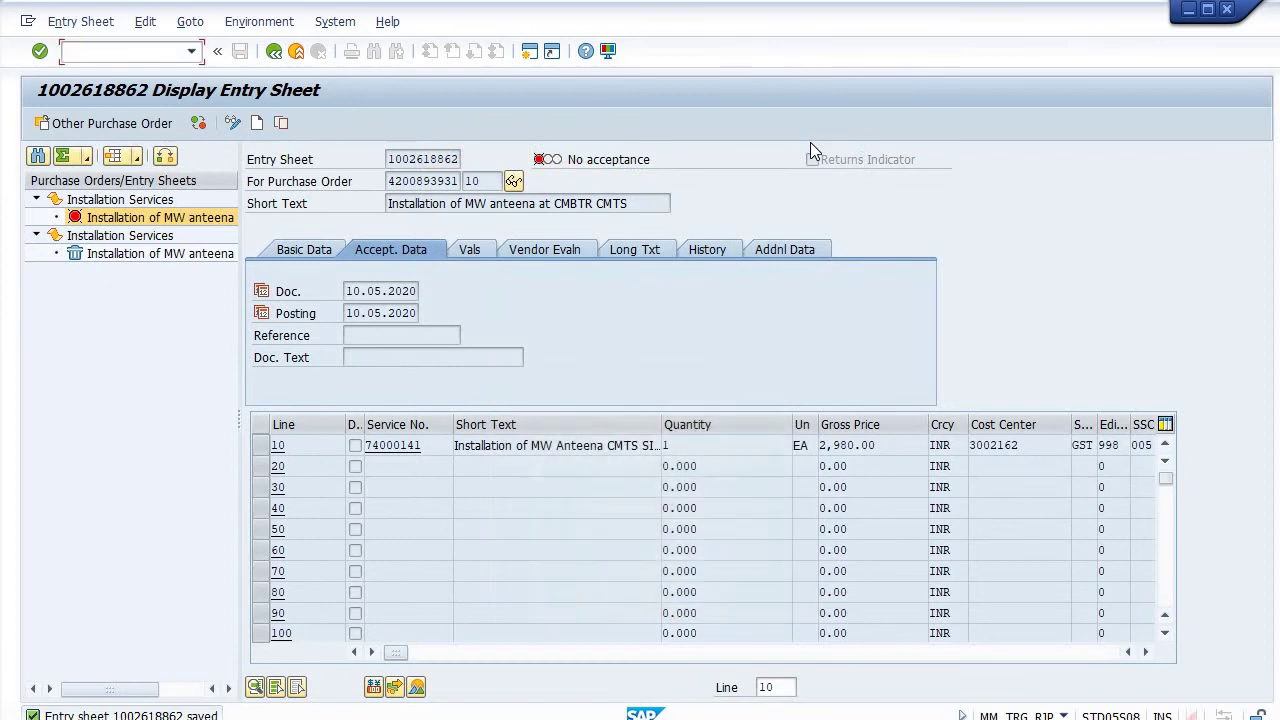
click(233, 122)
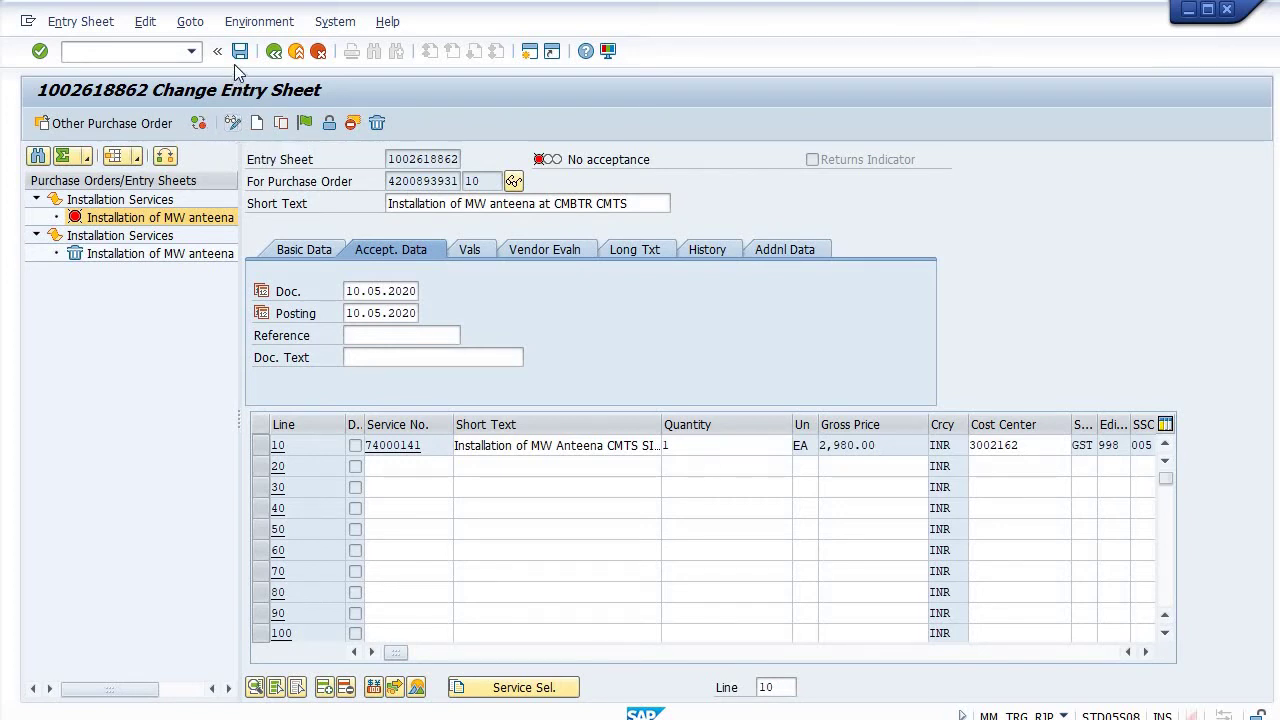
click(231, 125)
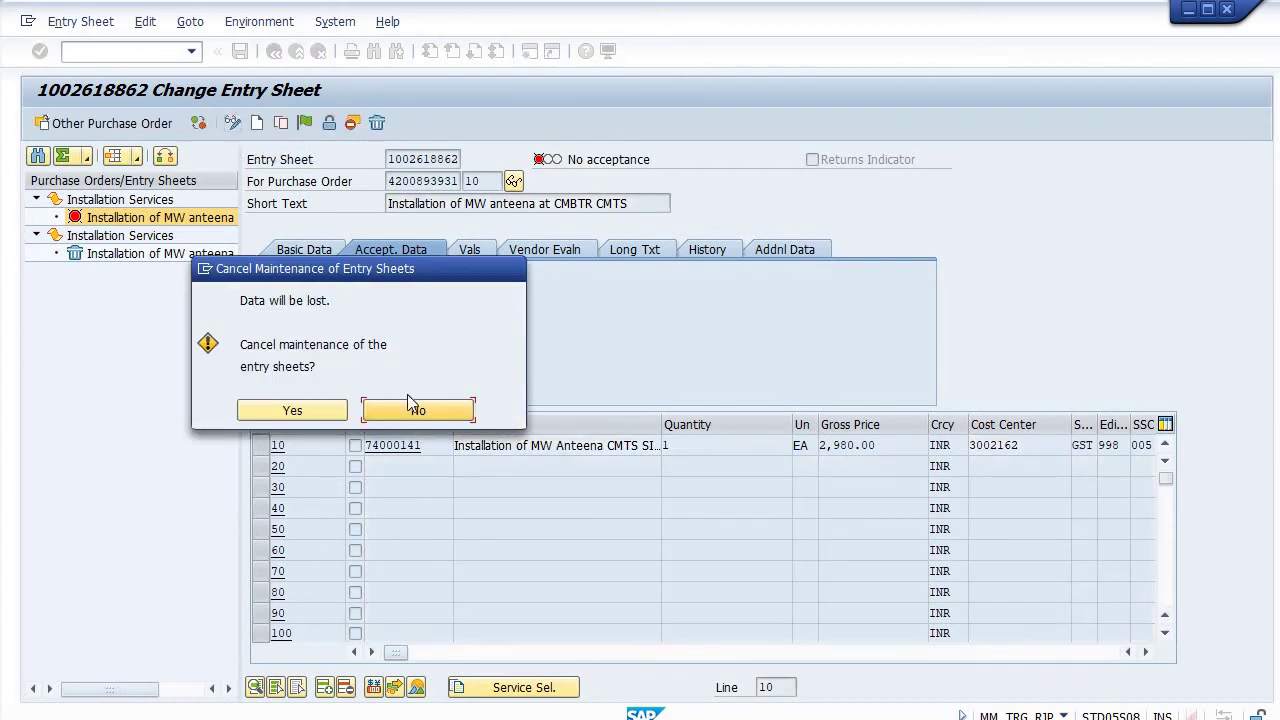
click(302, 411)
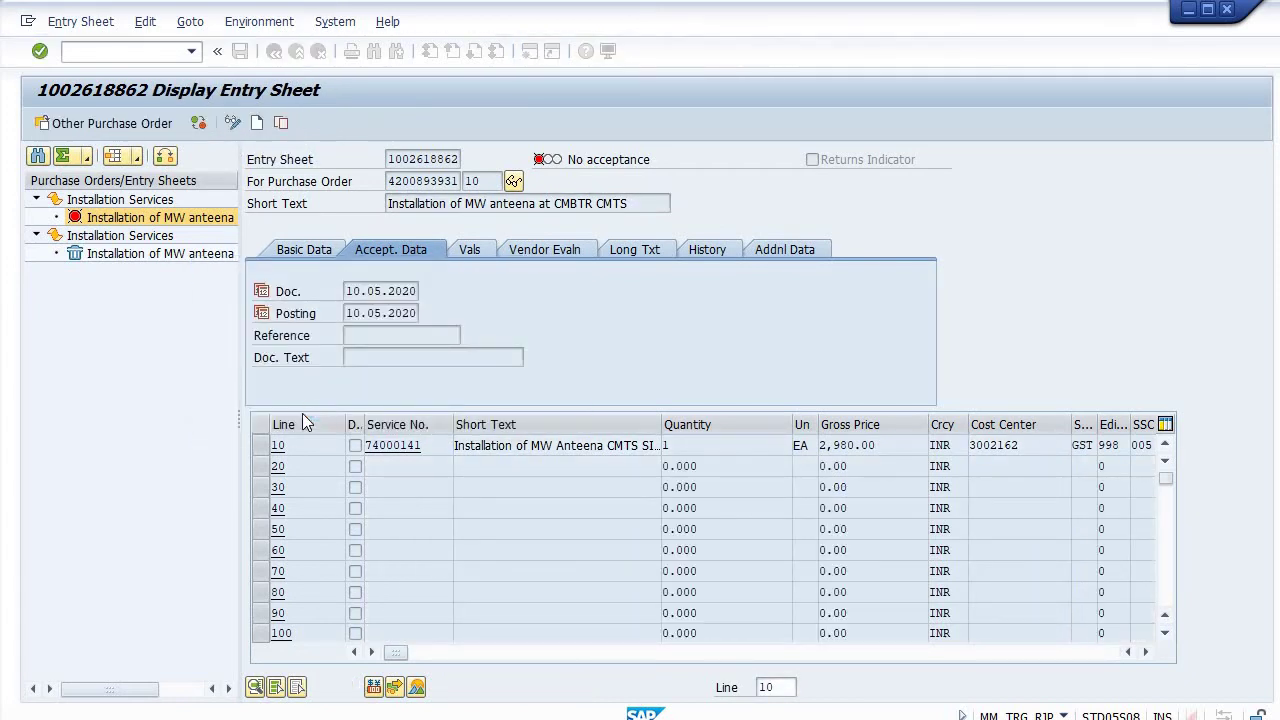
Step: Switch the entry sheet to change mode, release it with release code R1 (Initiator), and save it
click(234, 123)
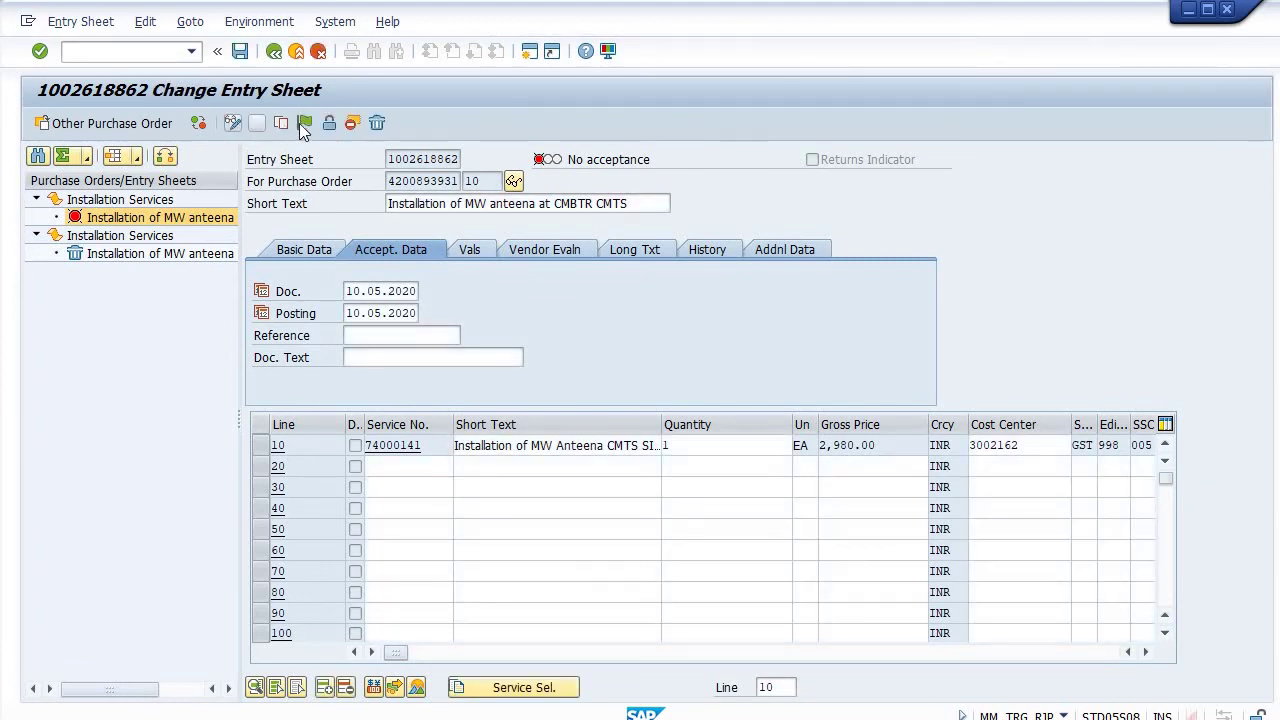
click(305, 124)
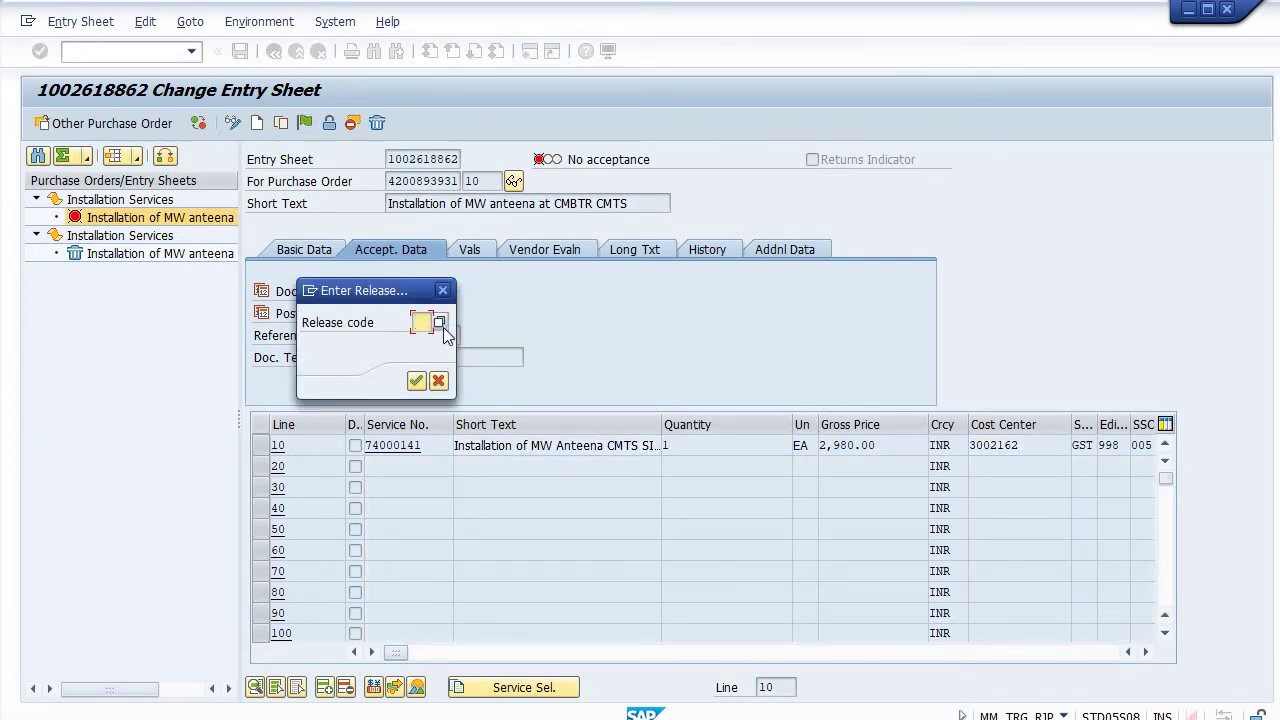
click(440, 322)
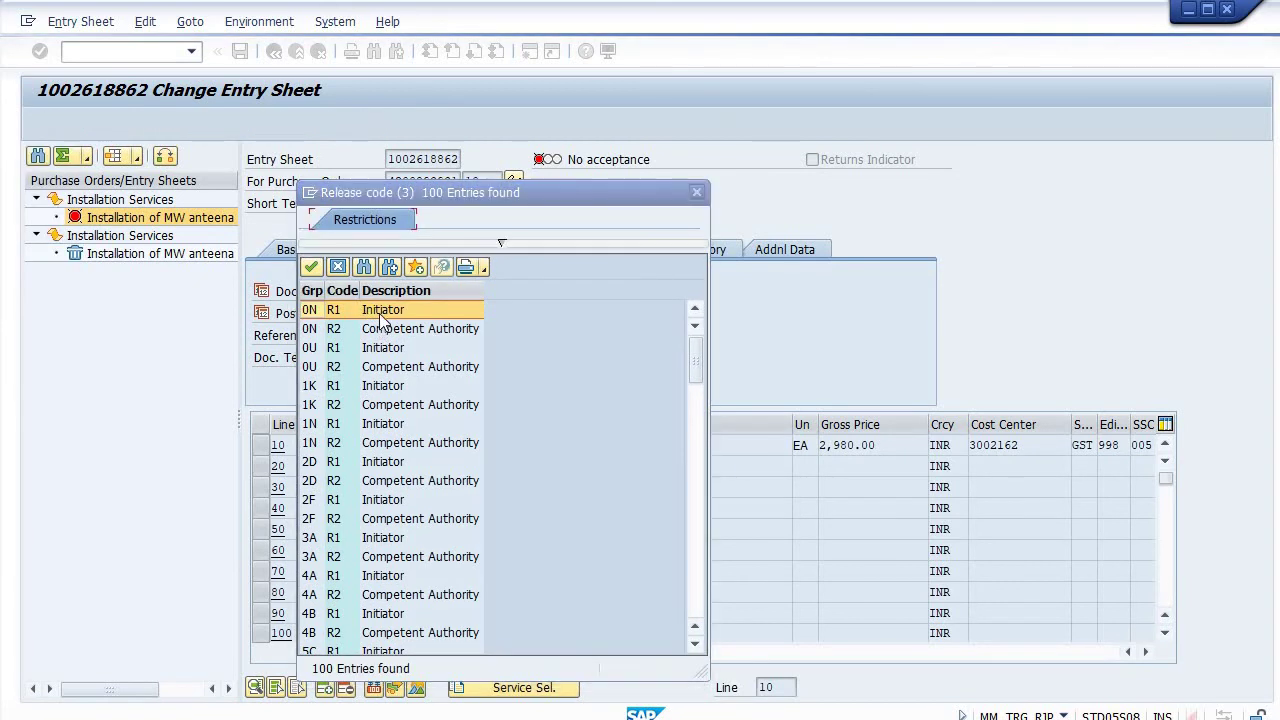
click(380, 310)
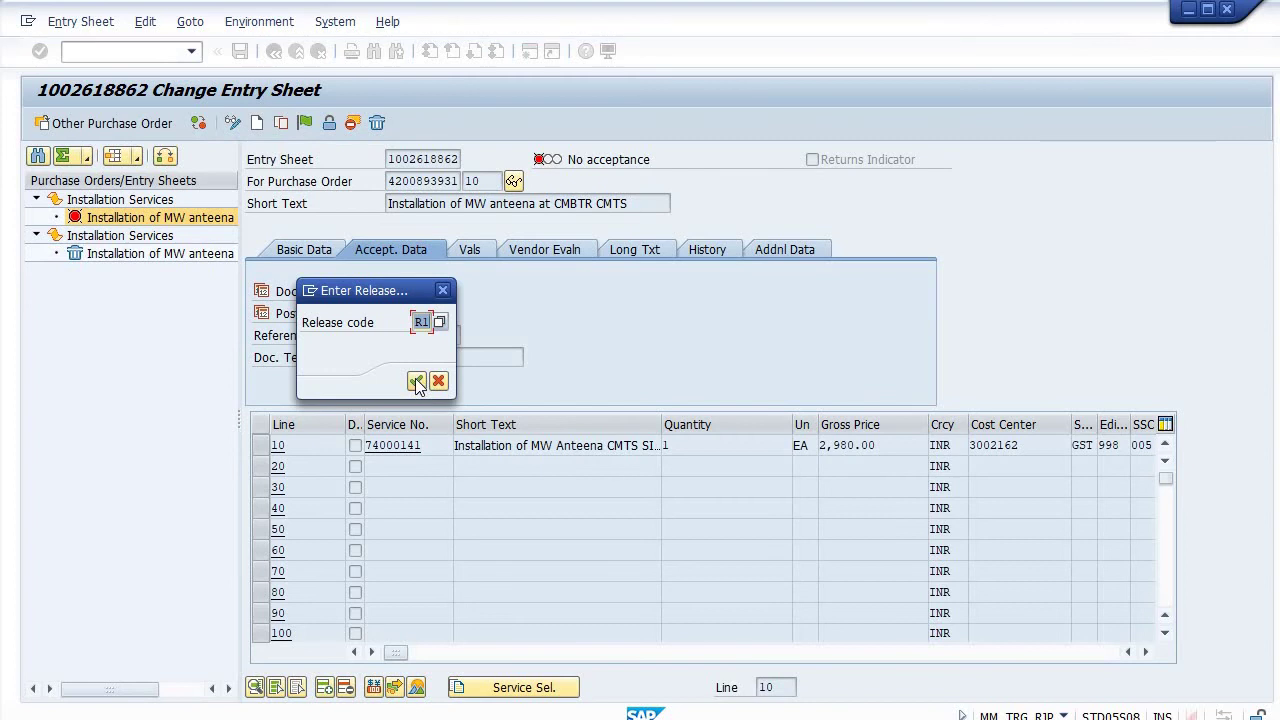
click(416, 382)
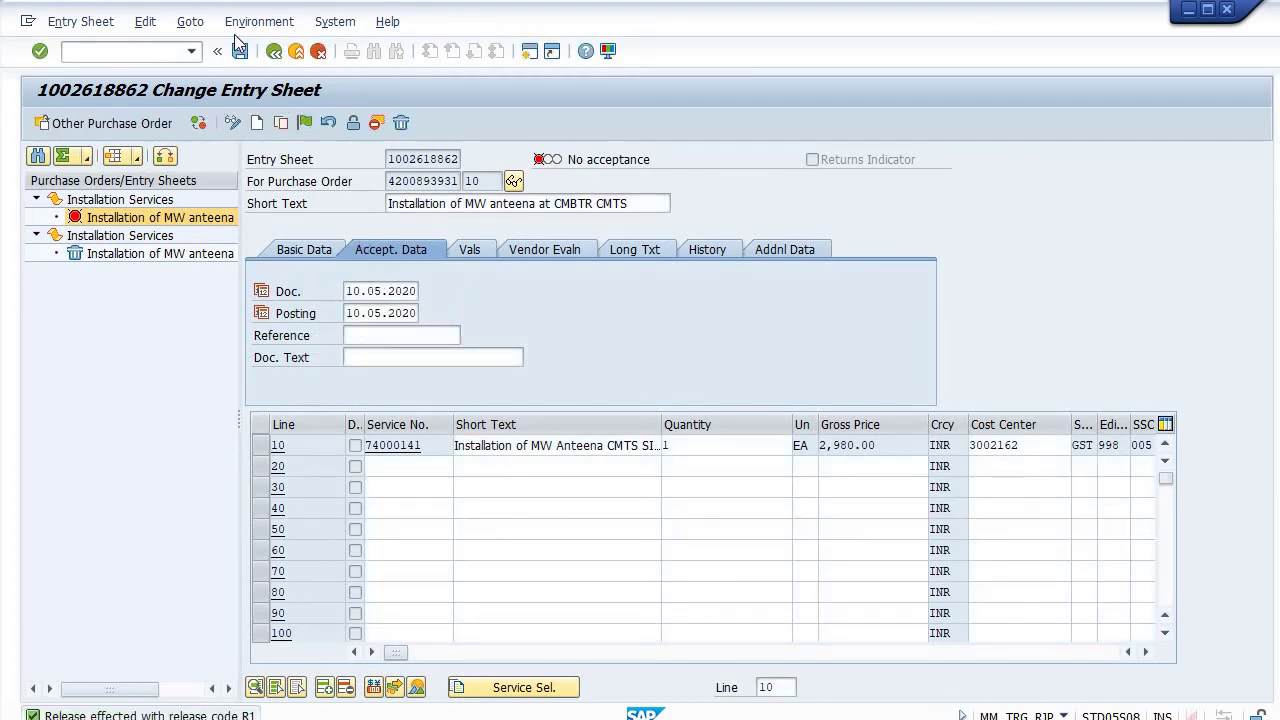
click(240, 52)
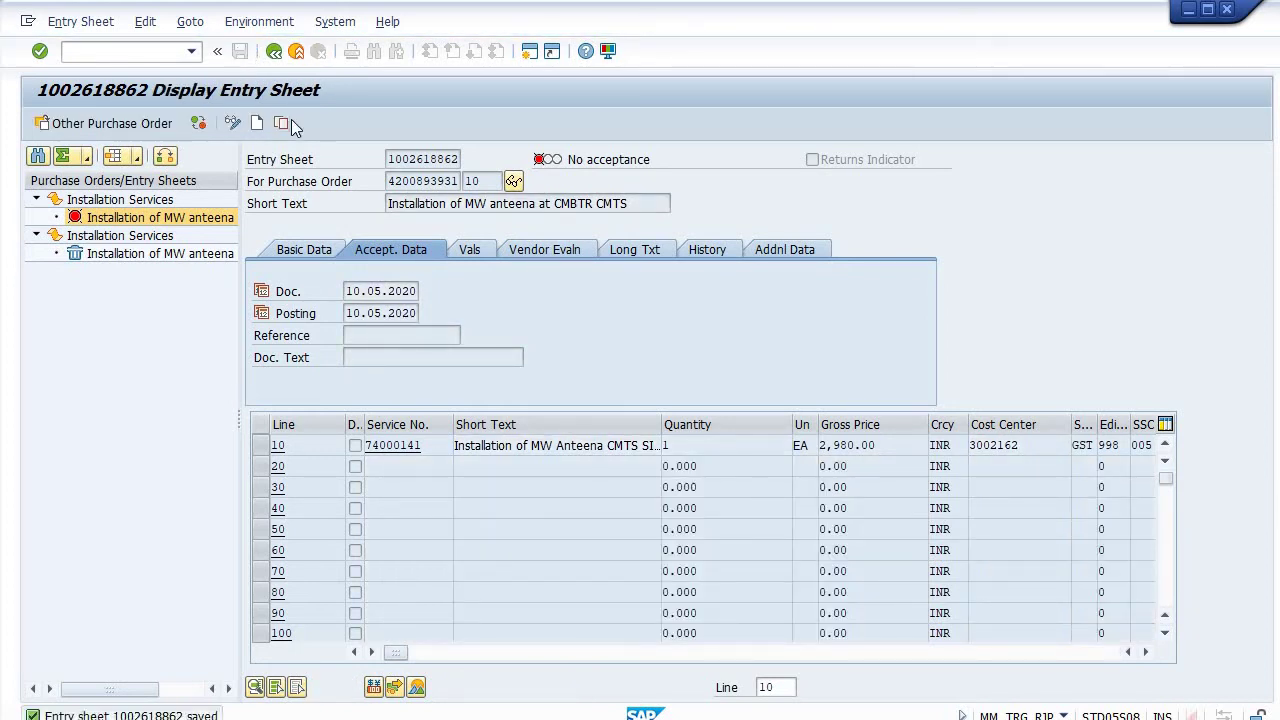
Step: Try to release the entry sheet in change mode with release code R2 and save it to post the acceptance
click(232, 122)
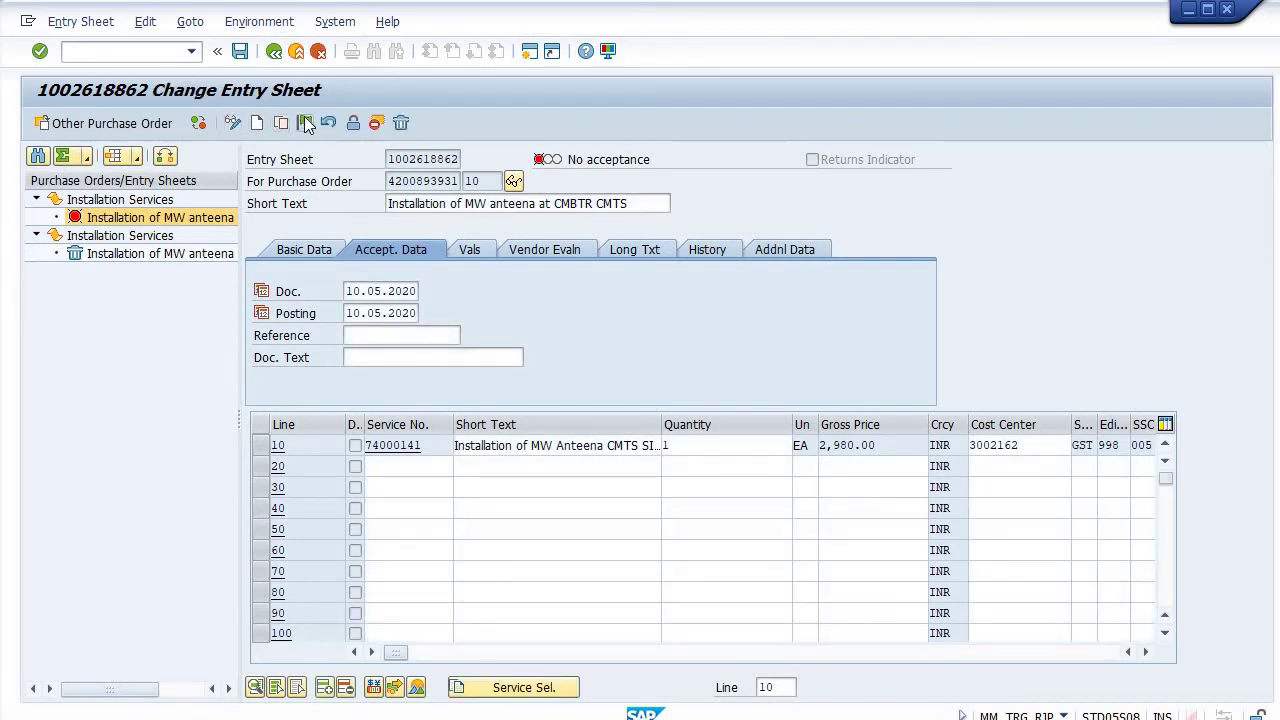
click(305, 121)
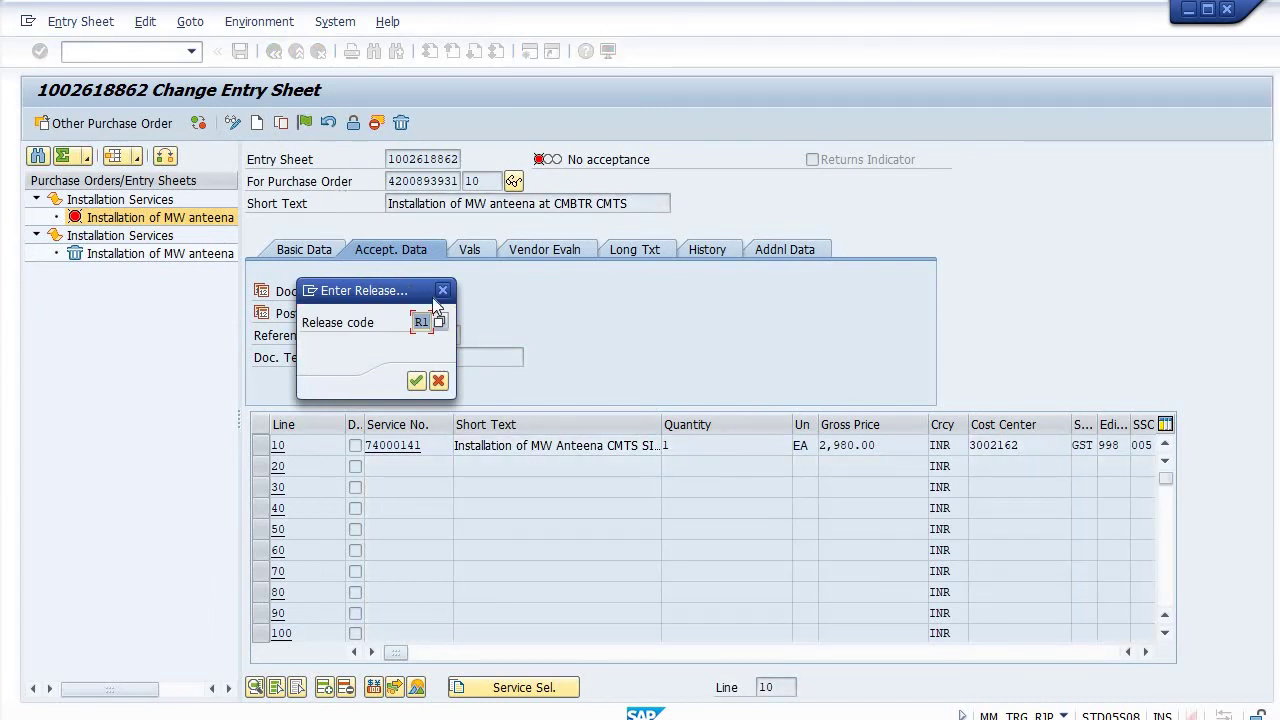
text(r2)
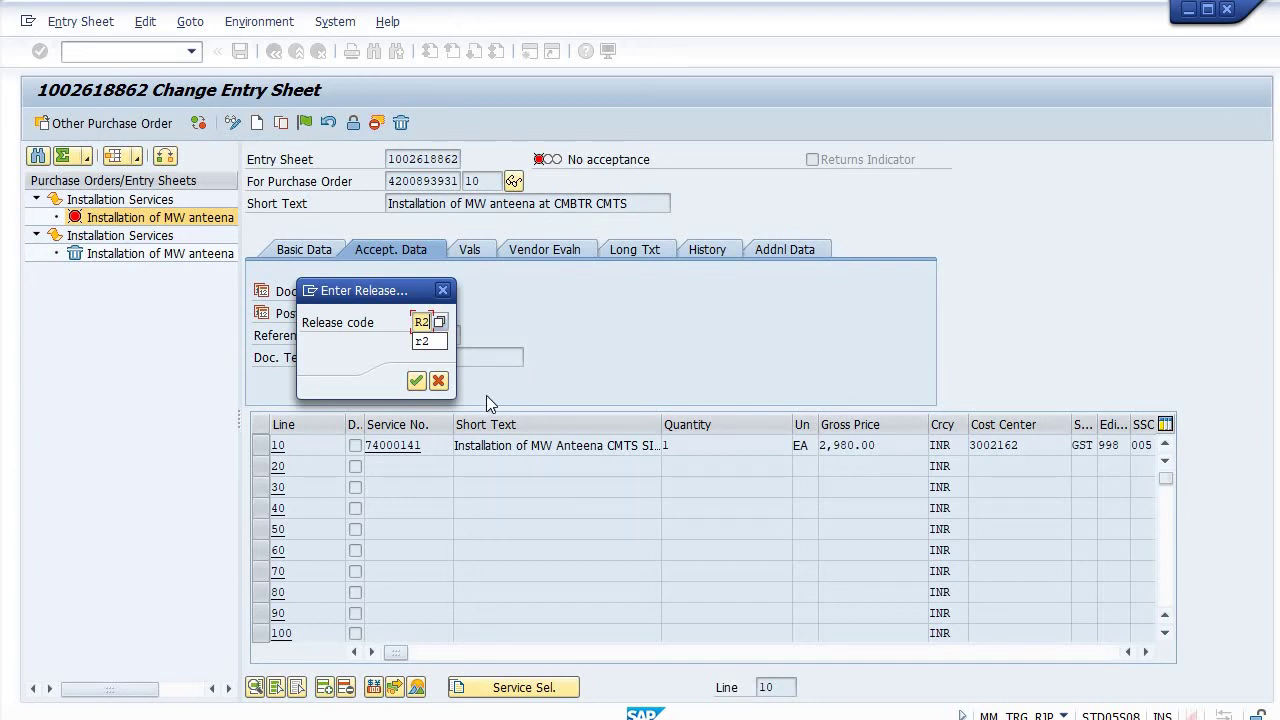
click(417, 385)
click(416, 383)
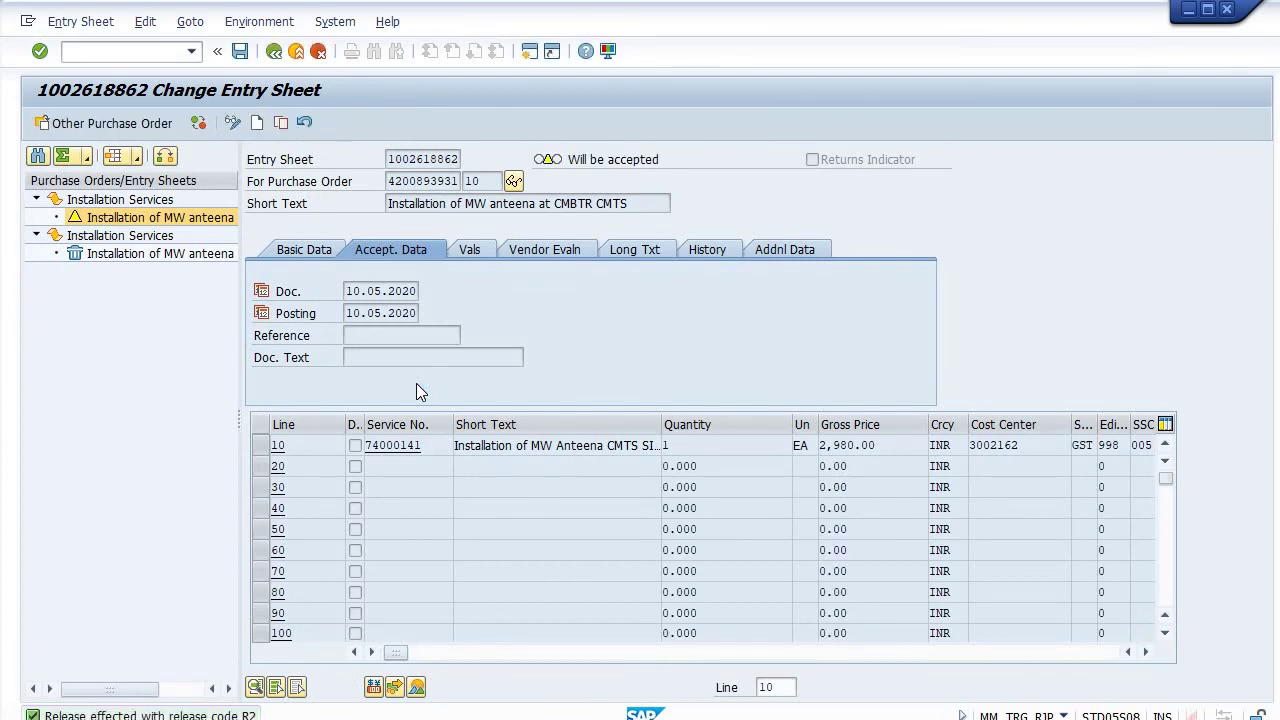
click(240, 52)
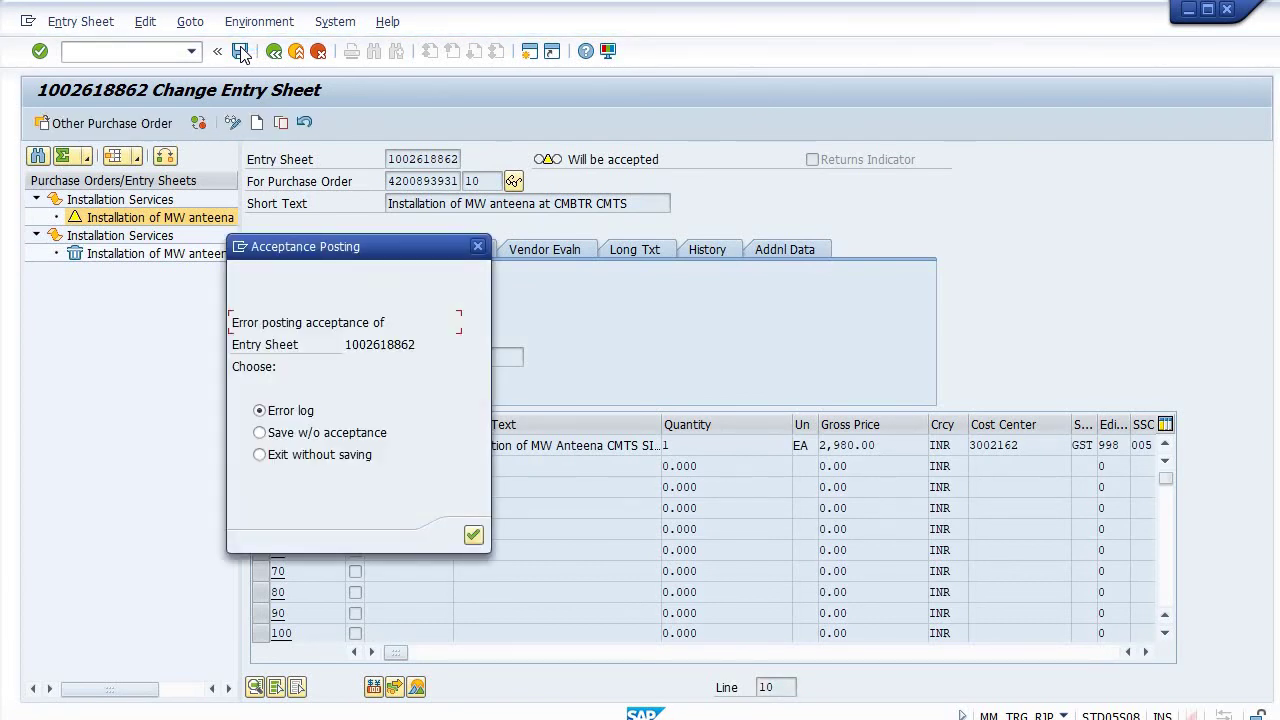
Step: Check the error log of the acceptance posting, then exit the entry sheet without saving
click(474, 536)
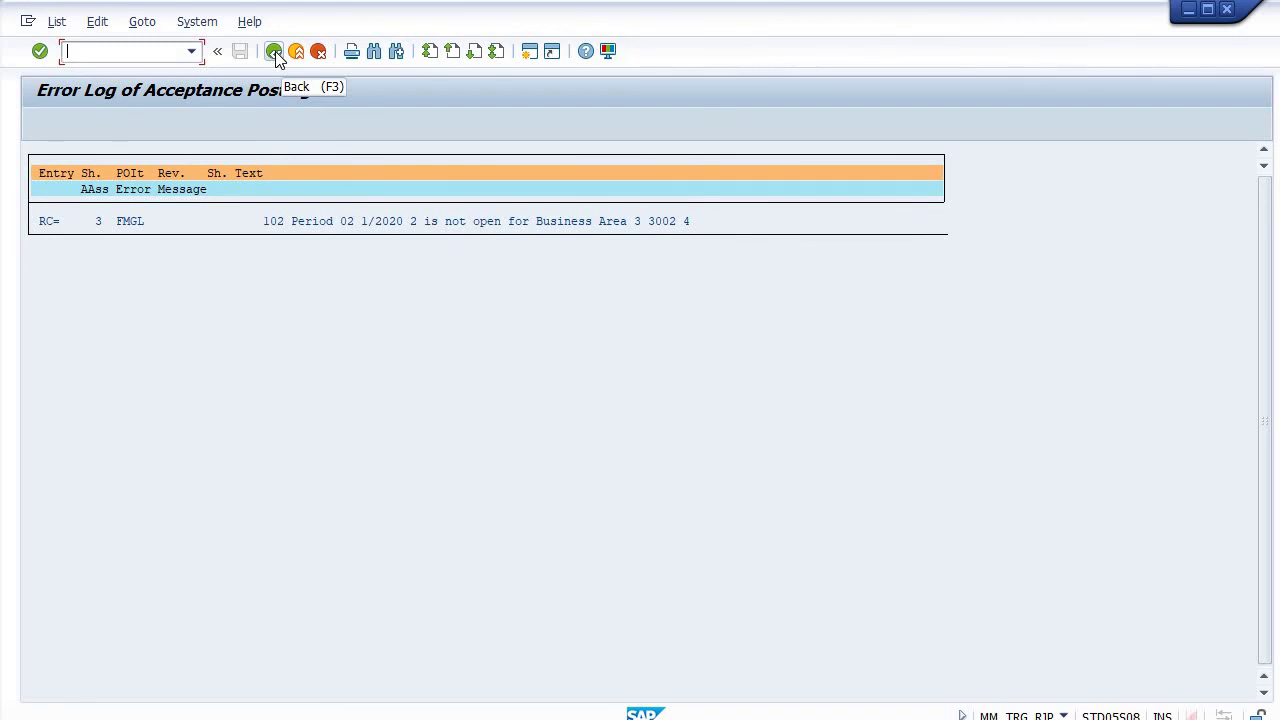
click(274, 52)
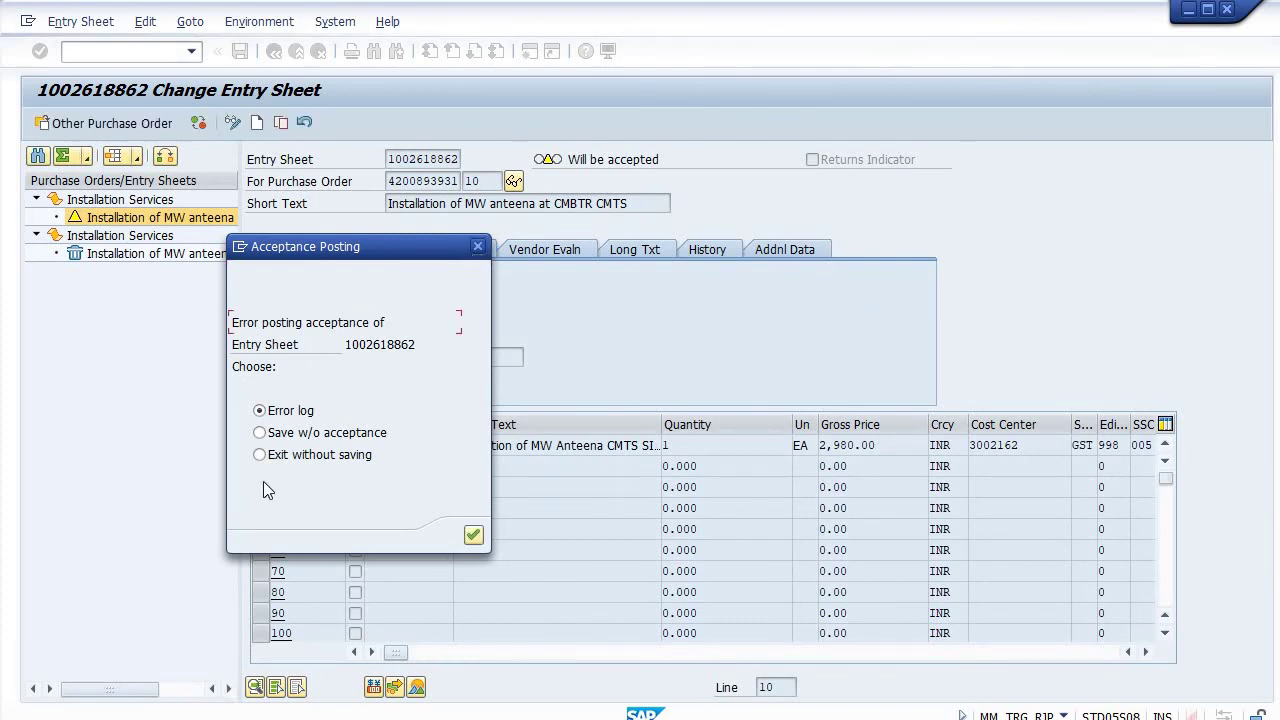
click(473, 536)
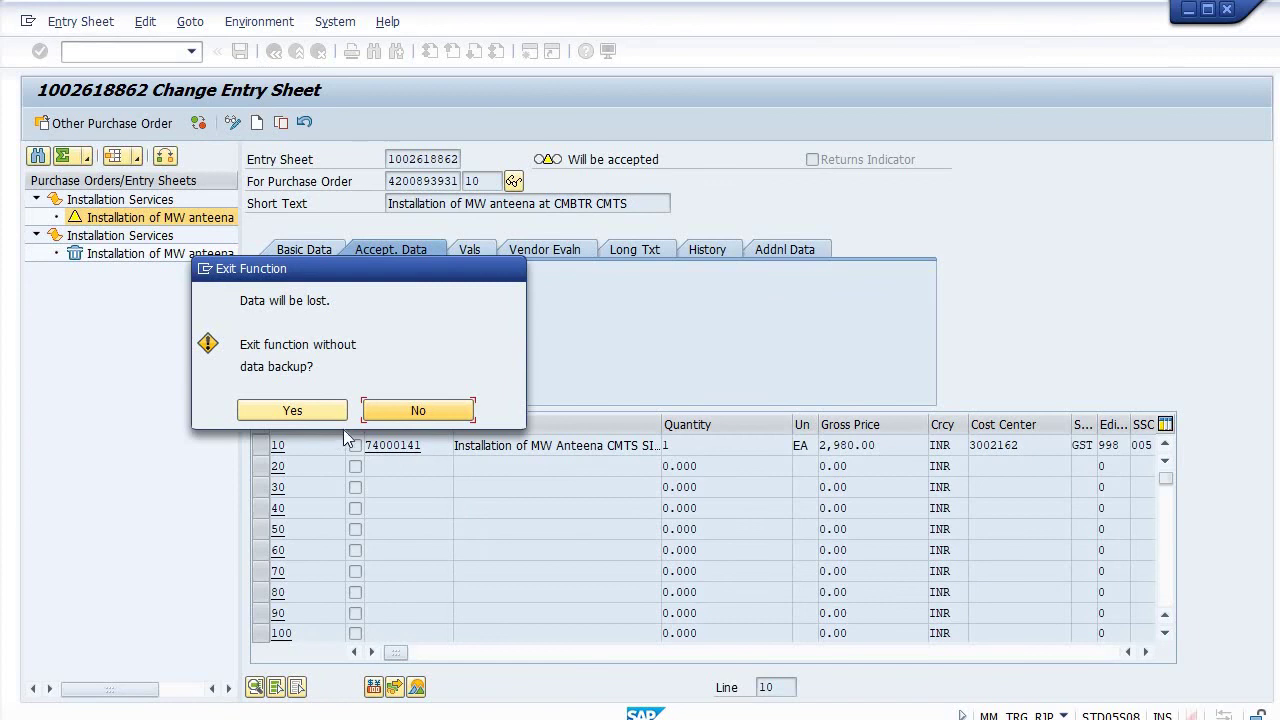
click(292, 410)
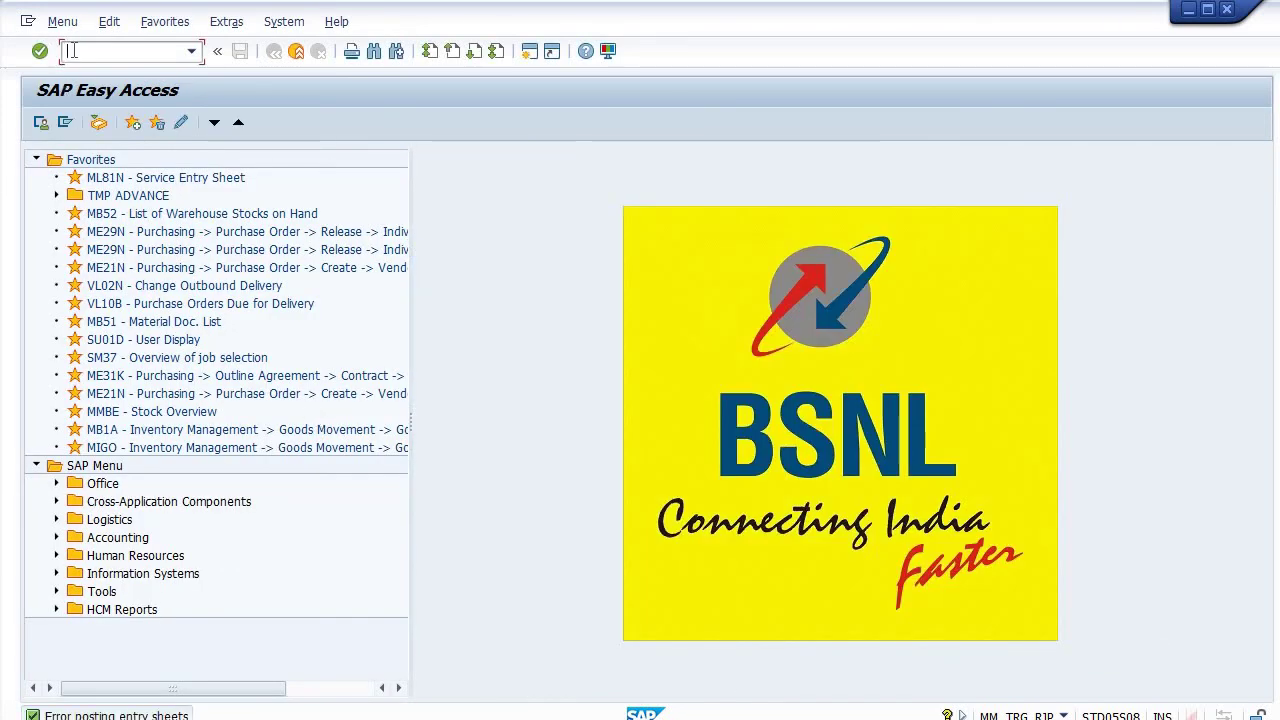
Step: Reopen the entry sheet with transaction ML81N in change mode and open the document date in the acceptance data for editing
text(ML81N)
key(Return)
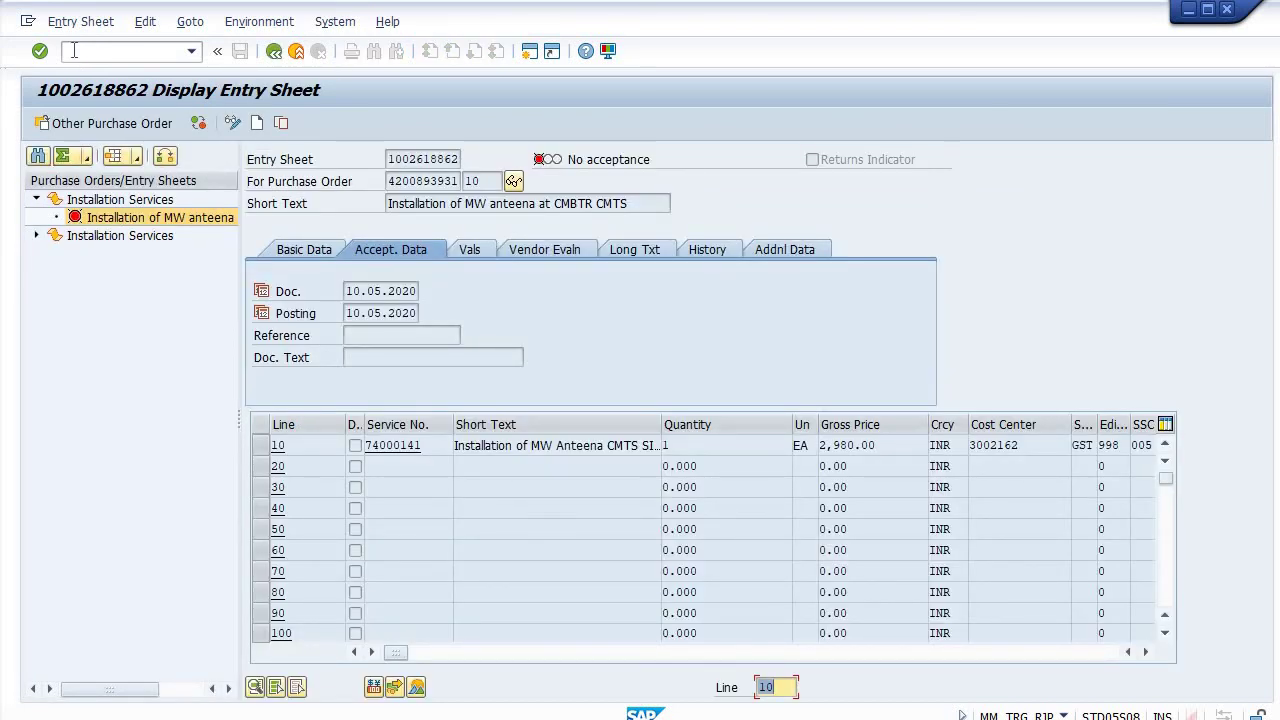
click(232, 124)
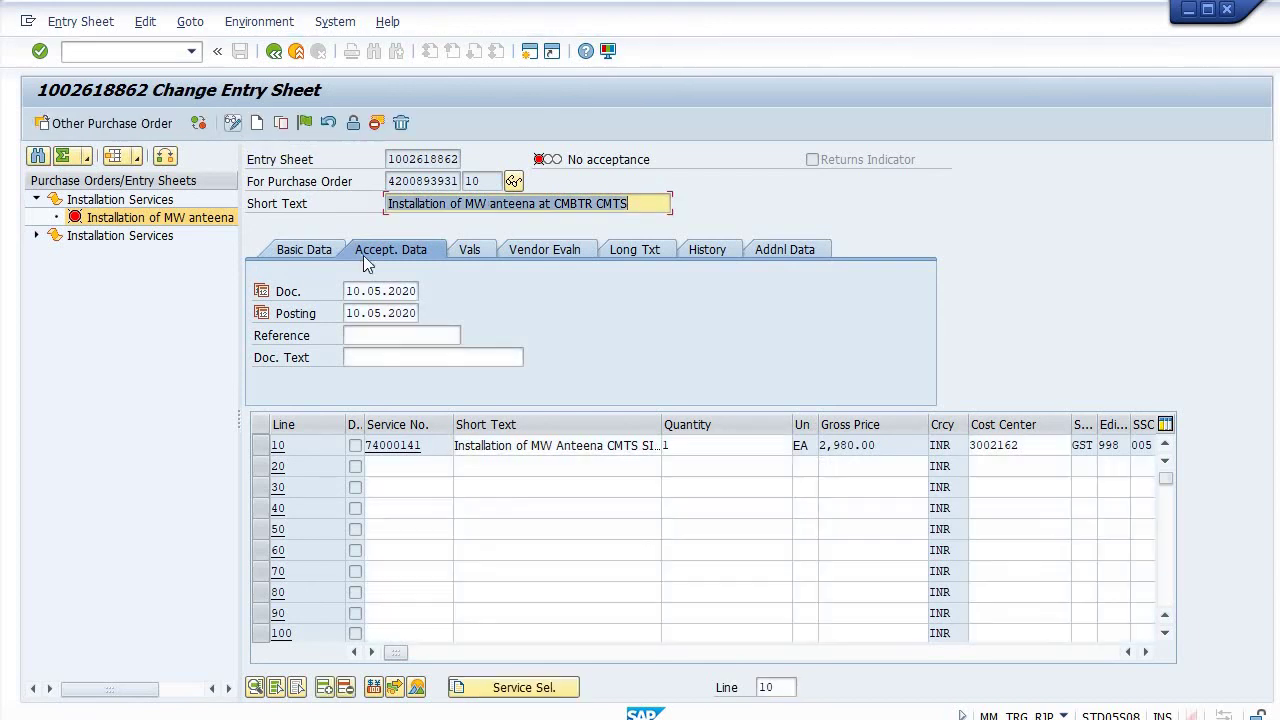
click(380, 291)
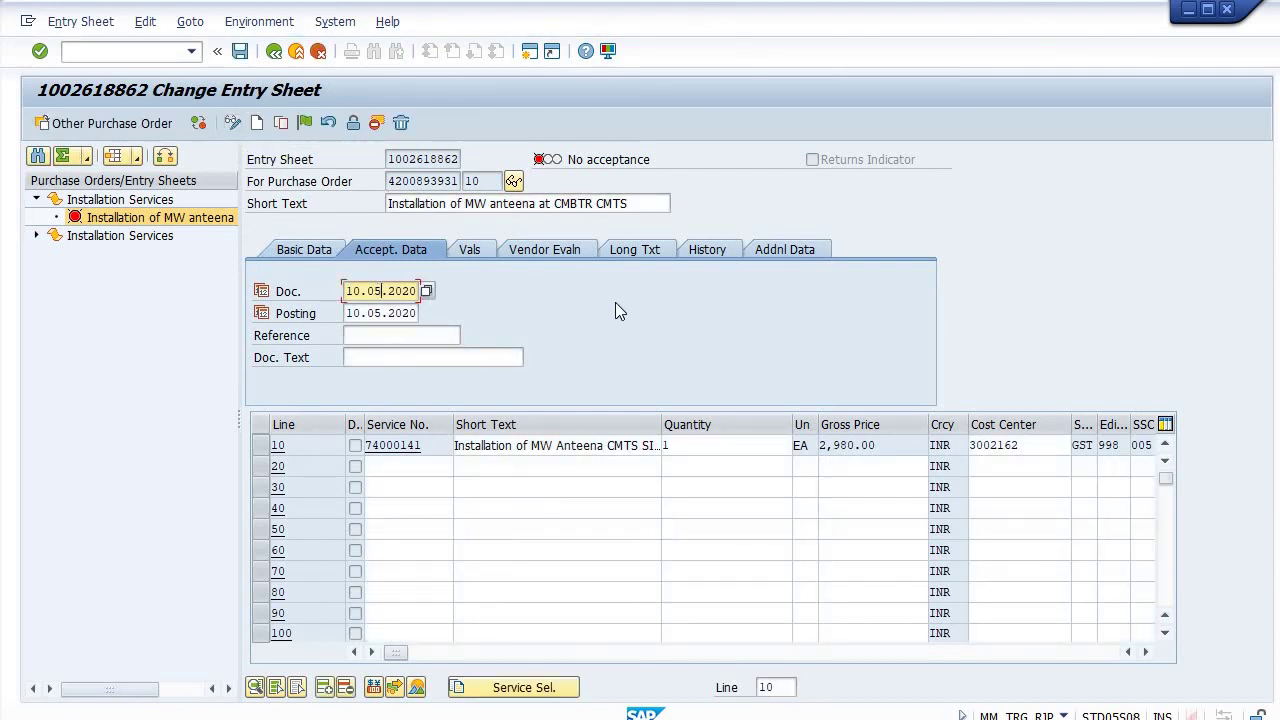